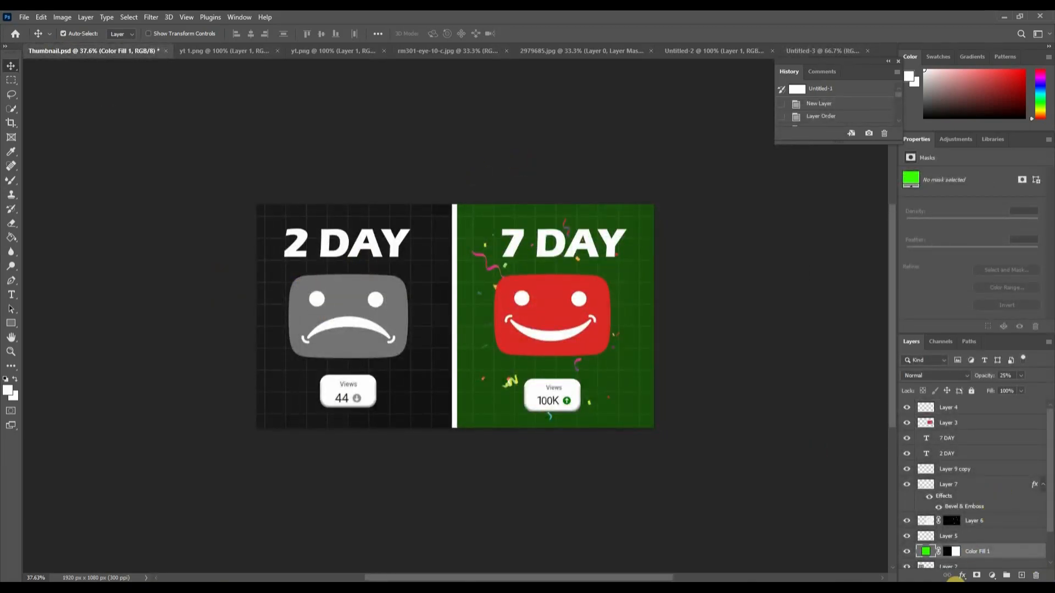
Bring the dark grid image from rm301-eye-10-c.jpg into the Untitled-3 document as a new layer.
scroll(956, 544, down, 1)
scroll(953, 471, up, 1)
scroll(972, 506, down, 1)
click(819, 52)
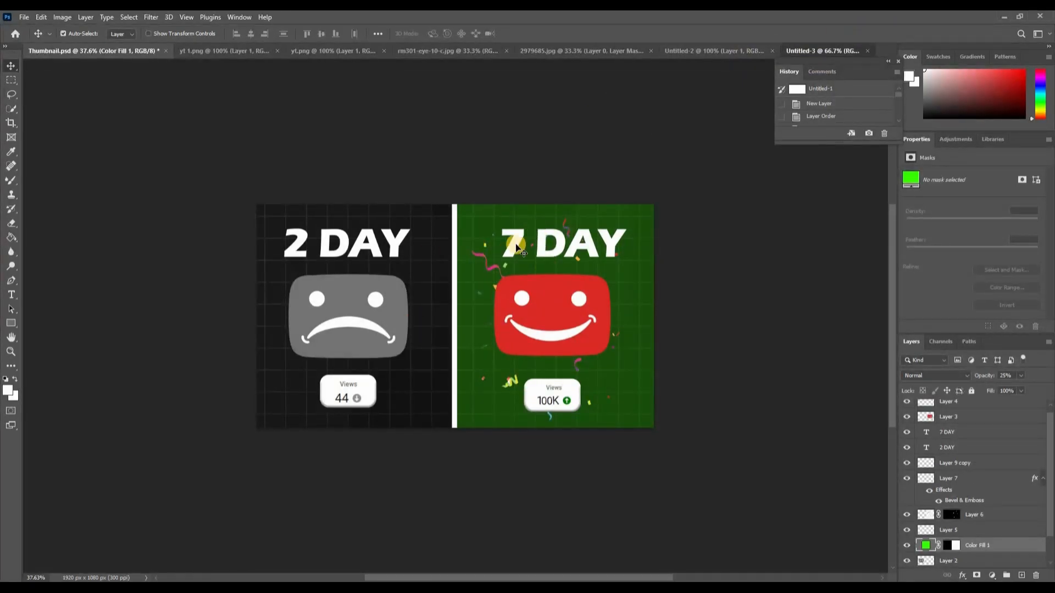
click(458, 51)
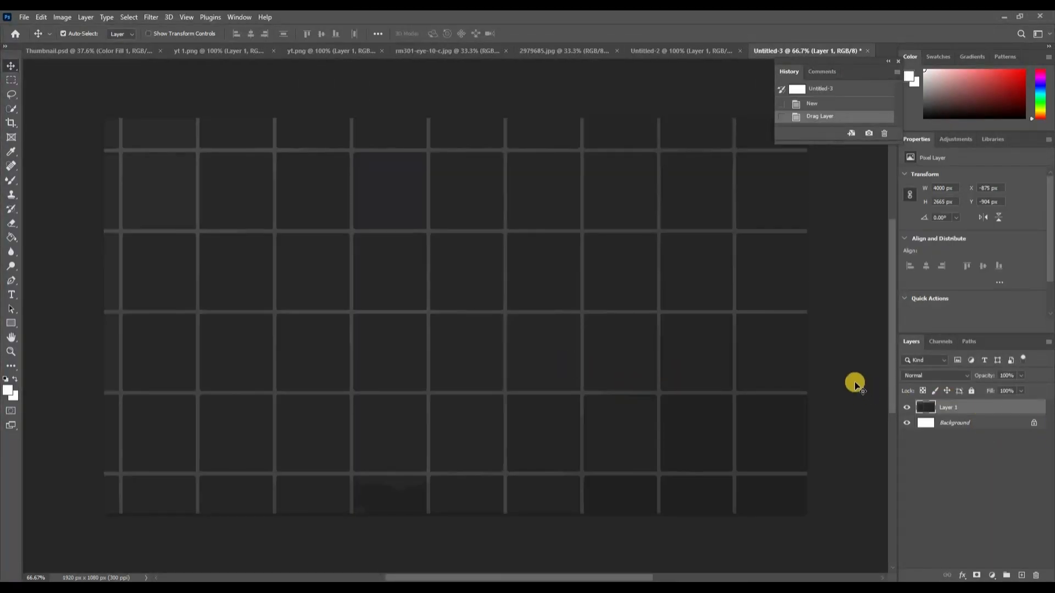
Scale the grid layer down proportionally to 56.83% so that it still covers the whole canvas.
drag(459, 351, 552, 394)
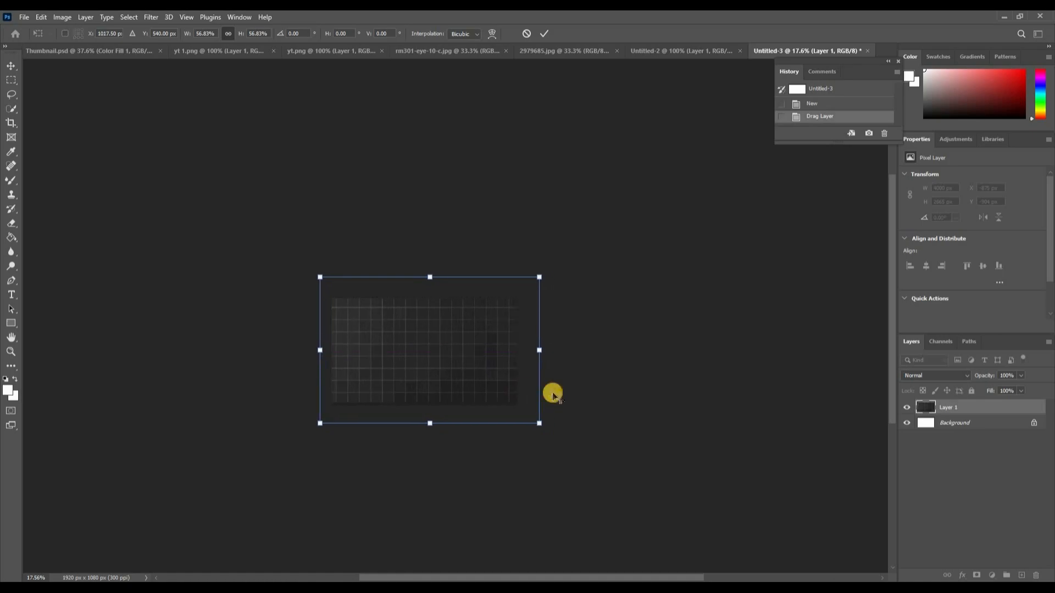
key(Return)
scroll(312, 308, up, 8)
scroll(251, 300, down, 3)
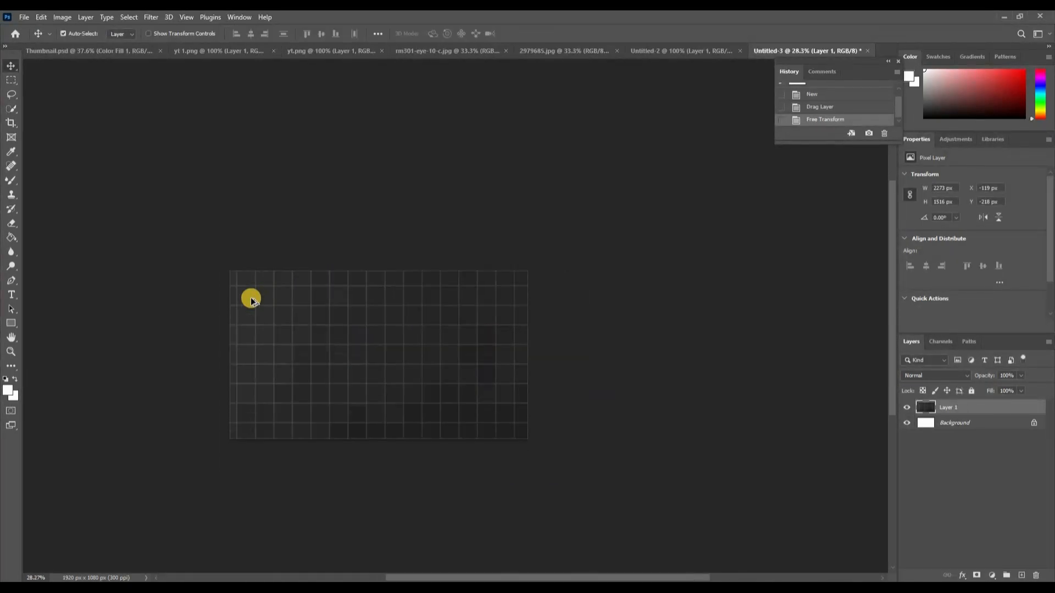
scroll(251, 300, up, 3)
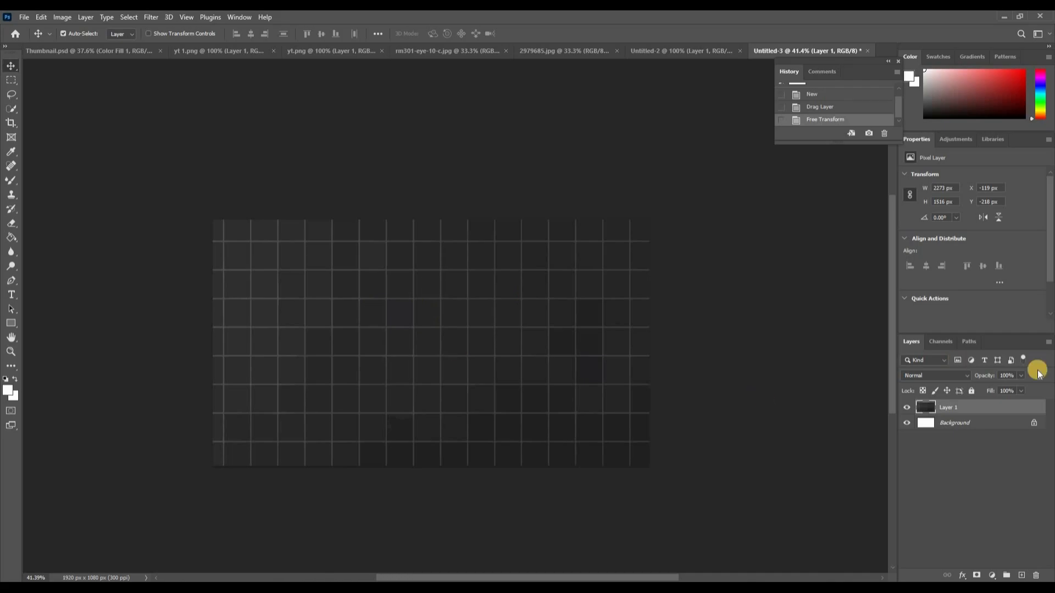
Convert the white Background into a regular layer and fill it with black (#000000) using the Paint Bucket.
click(960, 429)
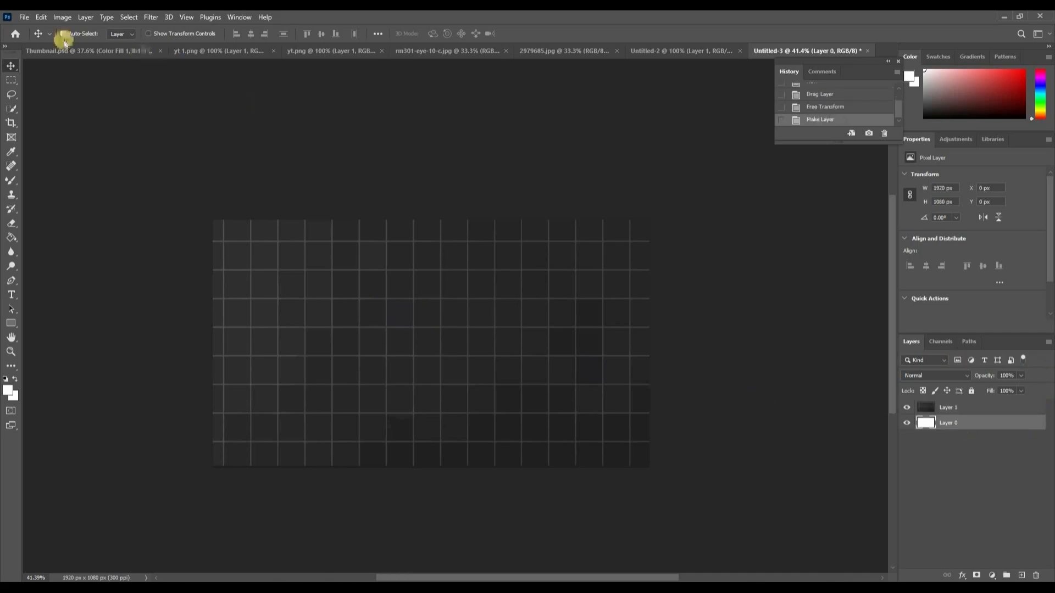
key(ctrl+Tab)
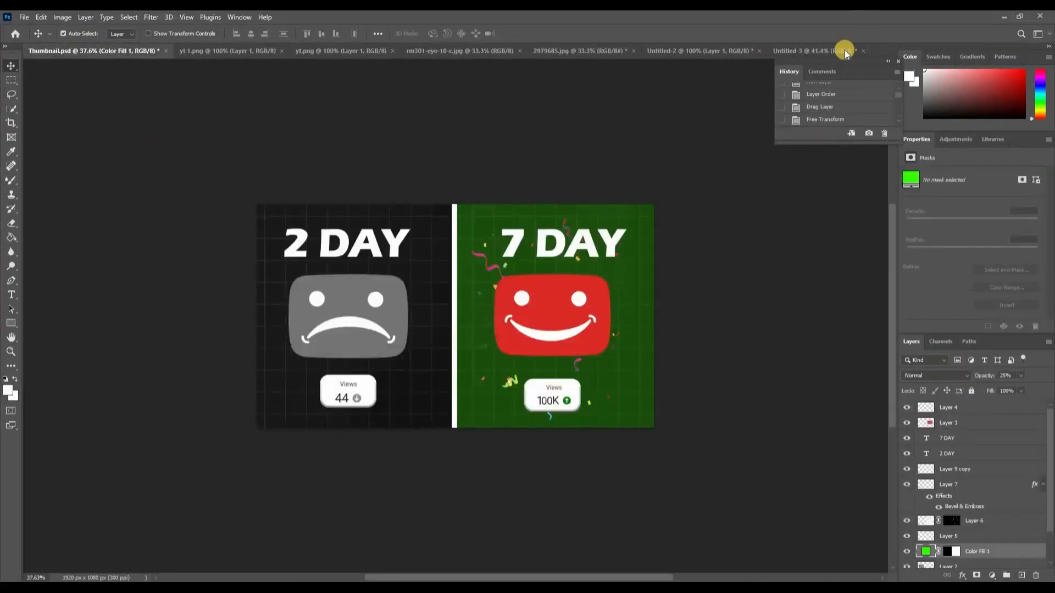
key(ctrl+shift+Tab)
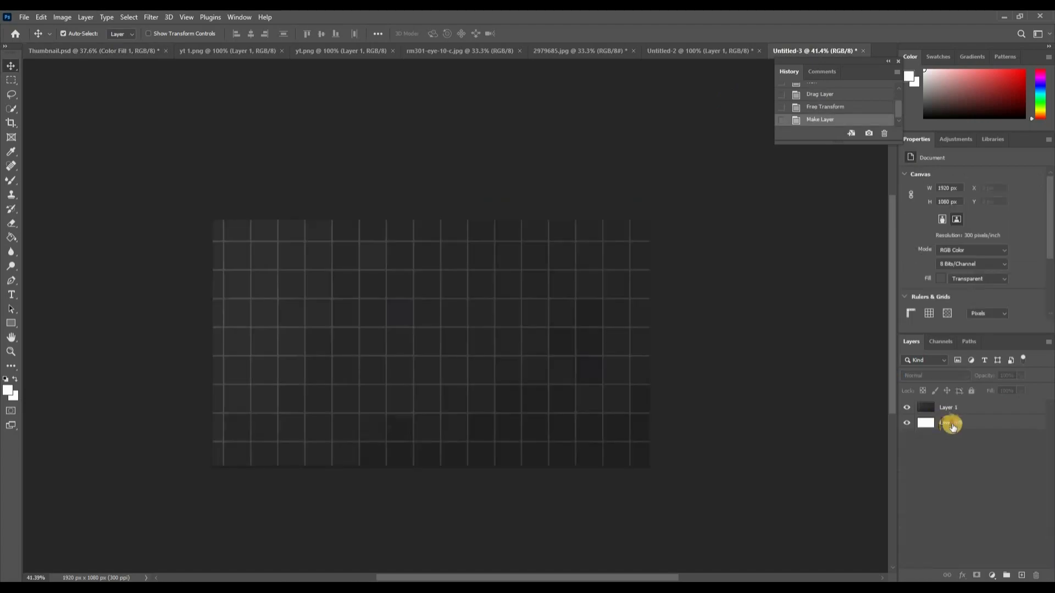
click(953, 426)
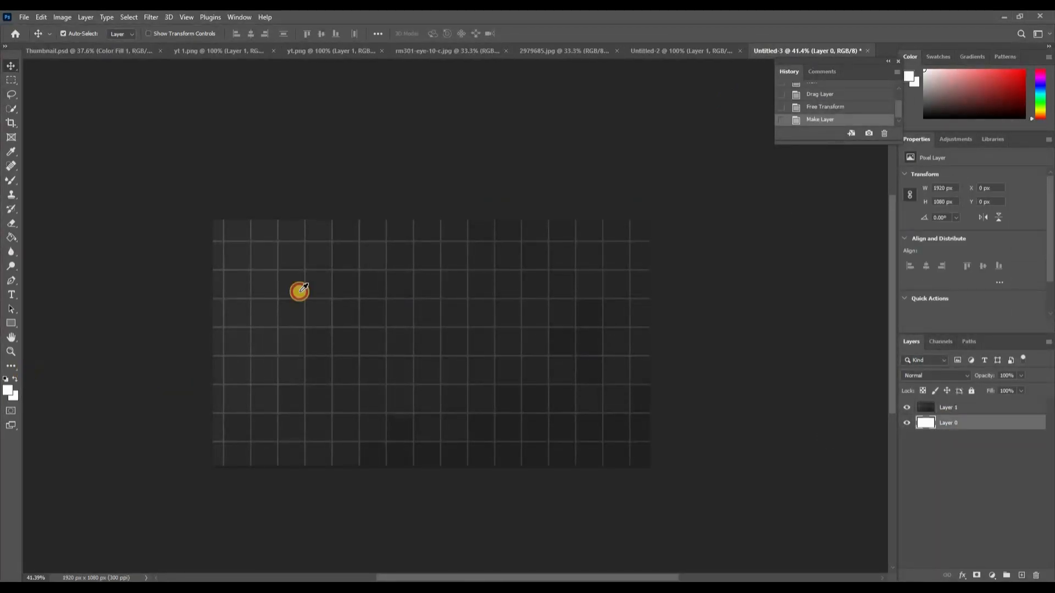
click(765, 442)
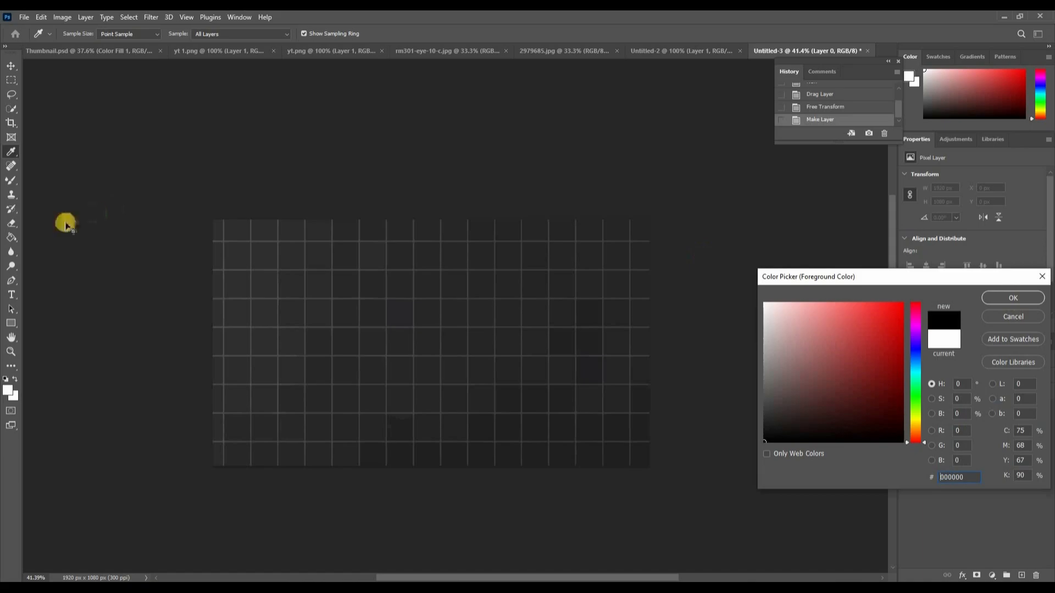
key(Return)
key(g)
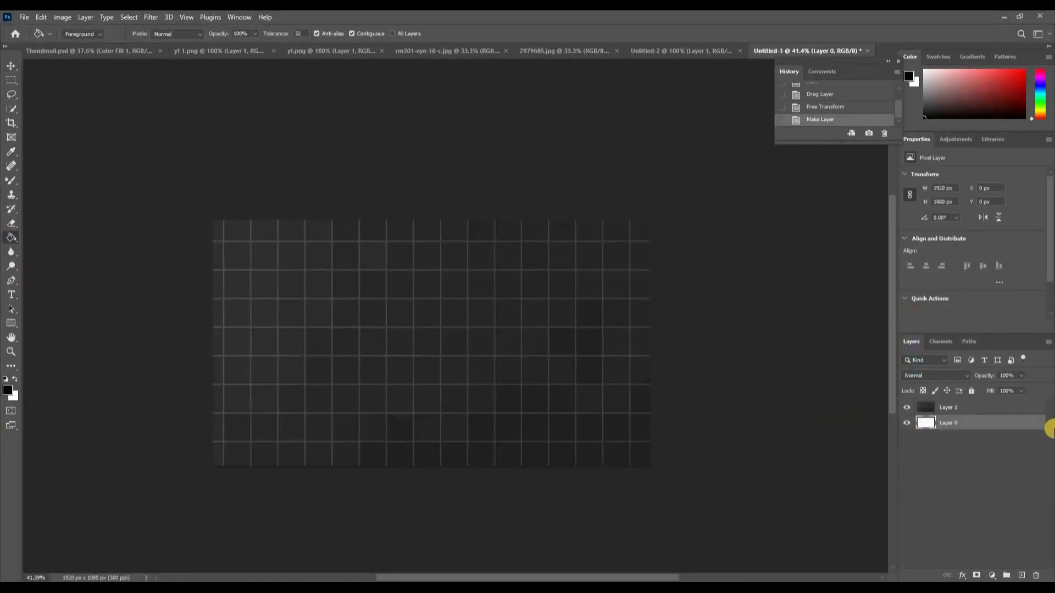
Set the opacity of the grid layer, Layer 1, to 25%.
click(959, 411)
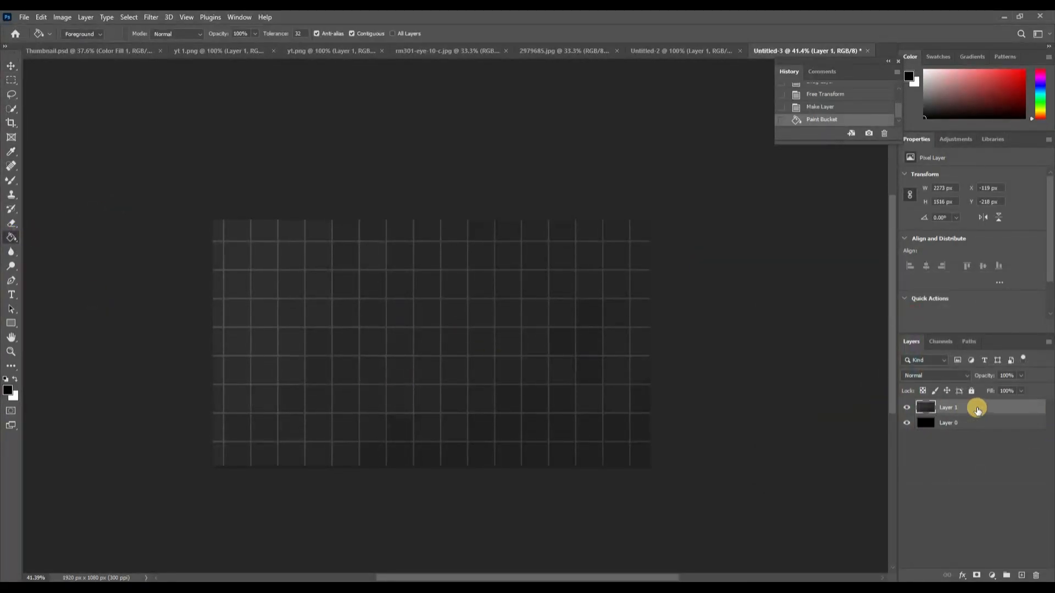
click(1012, 391)
click(1004, 375)
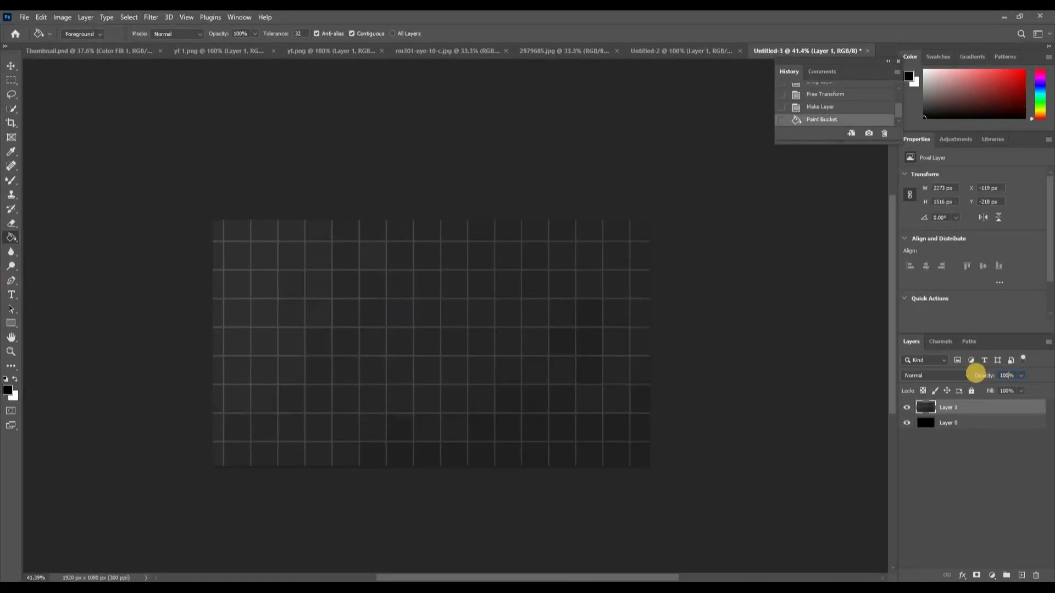
text(25)
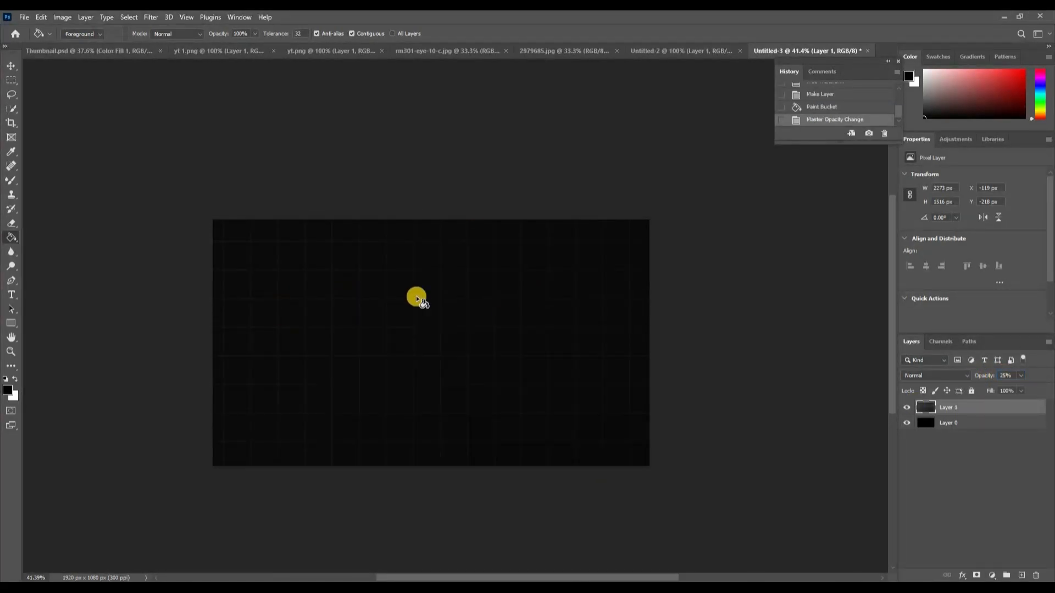
Place the grey sad face from yt 1.png on the left half of Untitled-3 and the red smiling face from yt.png on the right half.
click(8, 67)
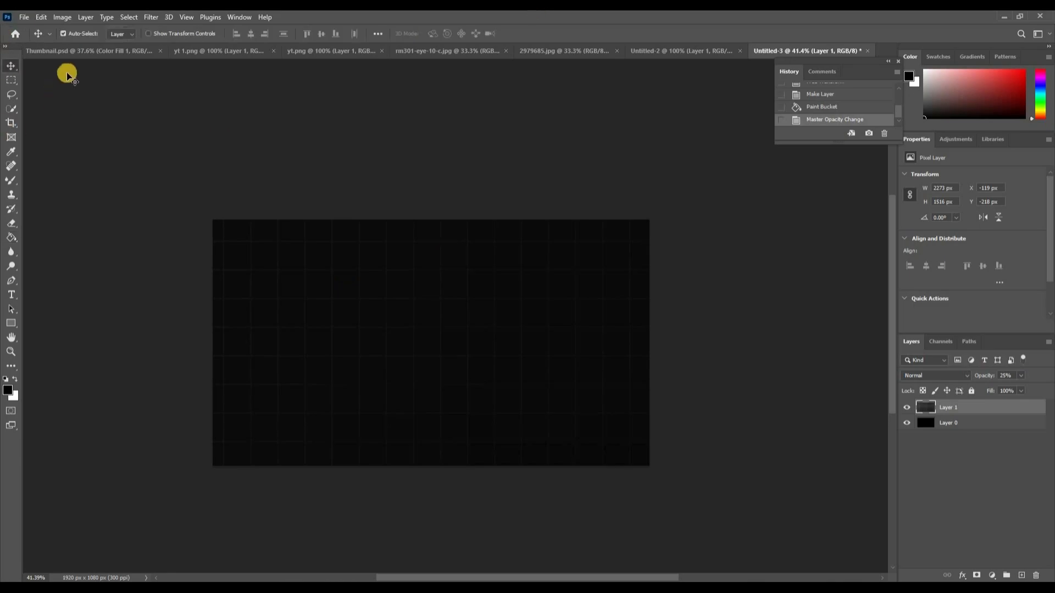
mouse_move(68, 55)
mouse_down()
mouse_move(256, 271)
mouse_move(334, 306)
mouse_move(559, 312)
mouse_move(354, 309)
mouse_move(494, 331)
mouse_move(569, 314)
mouse_move(526, 318)
mouse_move(172, 52)
mouse_move(217, 42)
mouse_move(503, 356)
mouse_move(414, 269)
mouse_move(720, 182)
mouse_move(566, 367)
mouse_move(529, 285)
mouse_up()
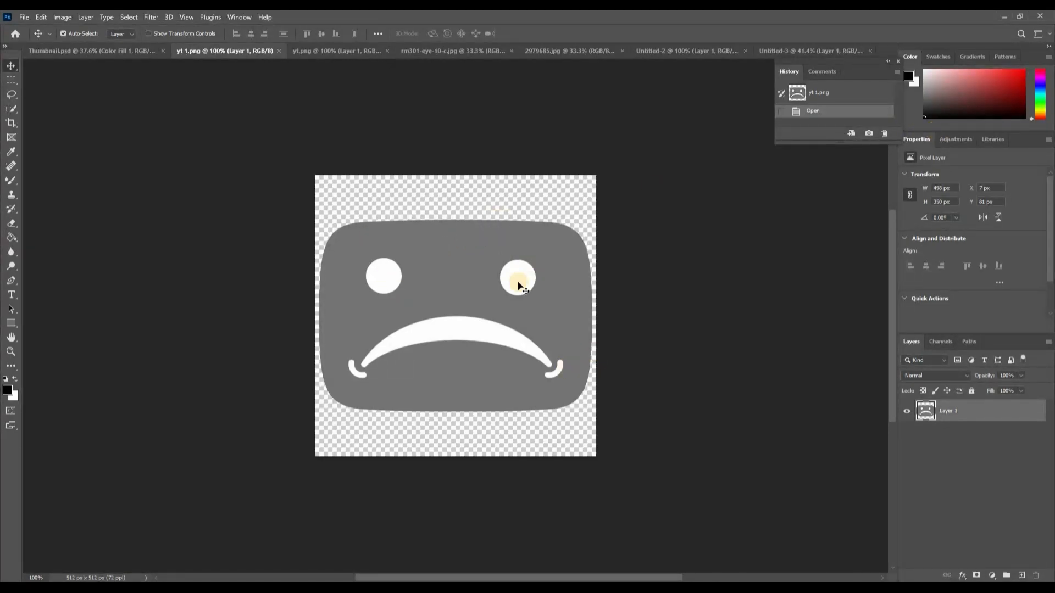
mouse_move(461, 277)
mouse_down()
mouse_move(445, 242)
mouse_move(780, 111)
mouse_move(789, 47)
mouse_move(414, 338)
mouse_move(419, 358)
mouse_move(305, 379)
mouse_move(297, 346)
mouse_move(313, 339)
mouse_move(256, 172)
mouse_up()
click(334, 49)
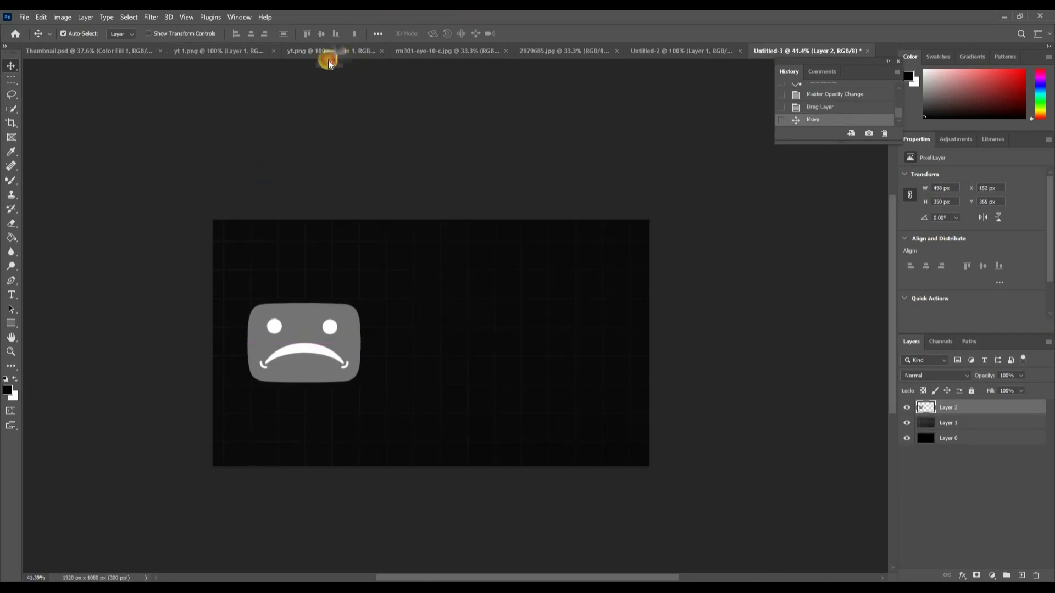
drag(739, 126, 554, 339)
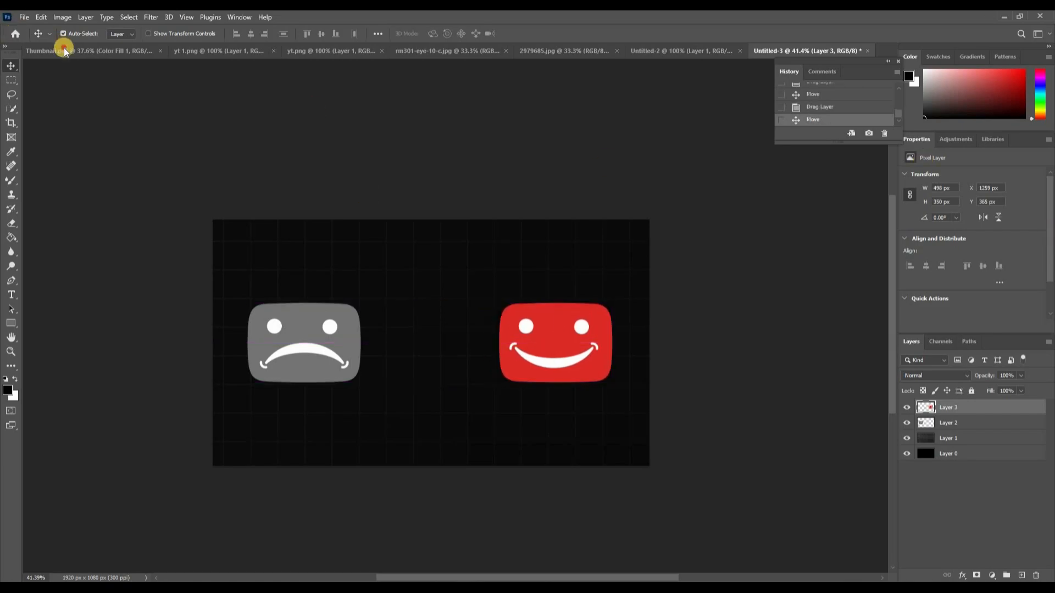
Select the right half of the Untitled-3 canvas with a rectangular marquee and add a new layer directly beneath the red face layer.
key(ctrl+Tab)
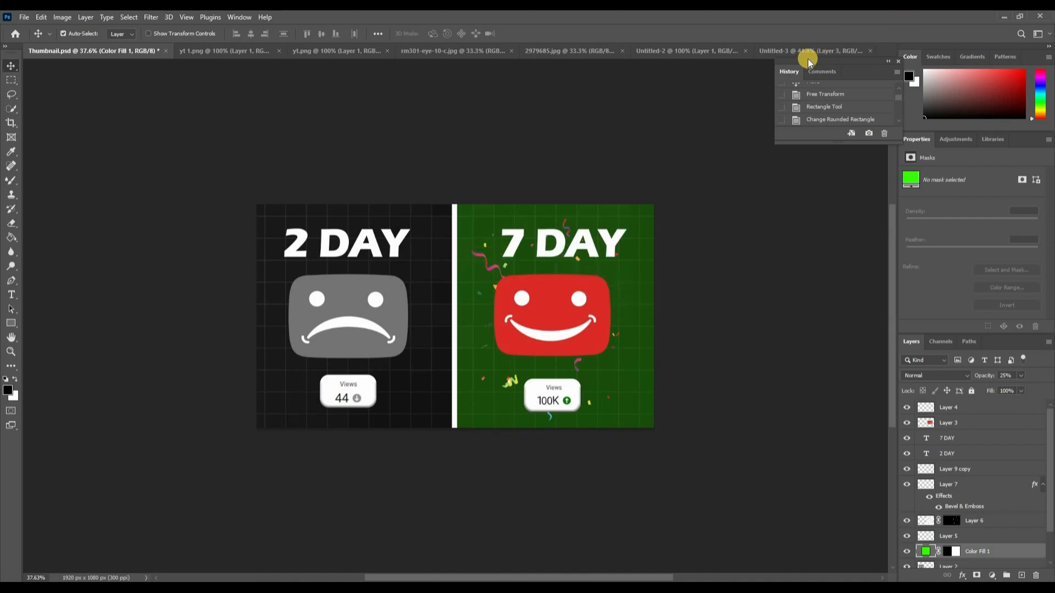
key(ctrl+shift+Tab)
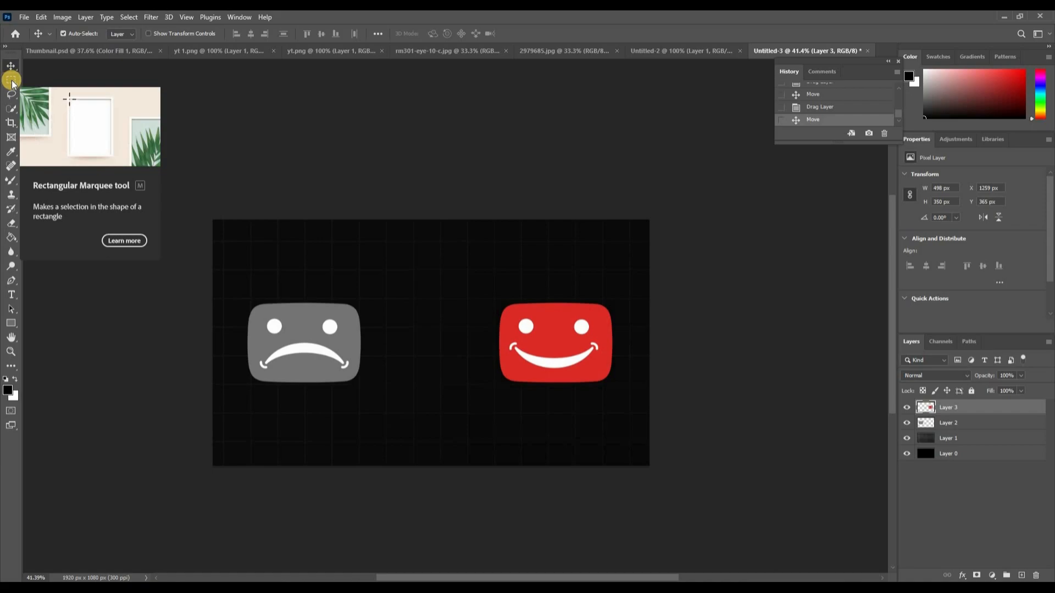
click(12, 81)
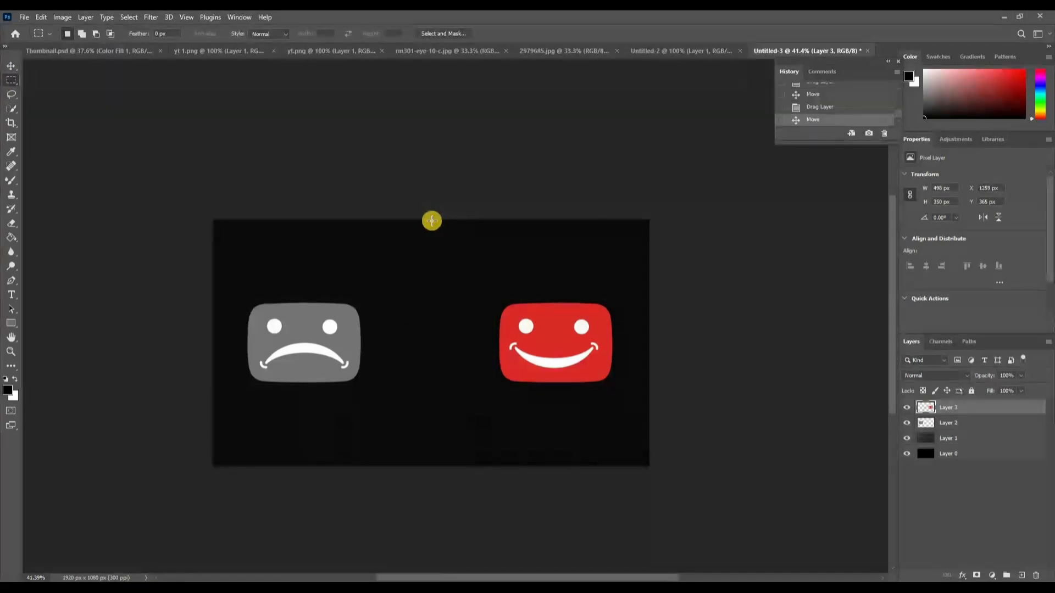
drag(426, 219, 649, 467)
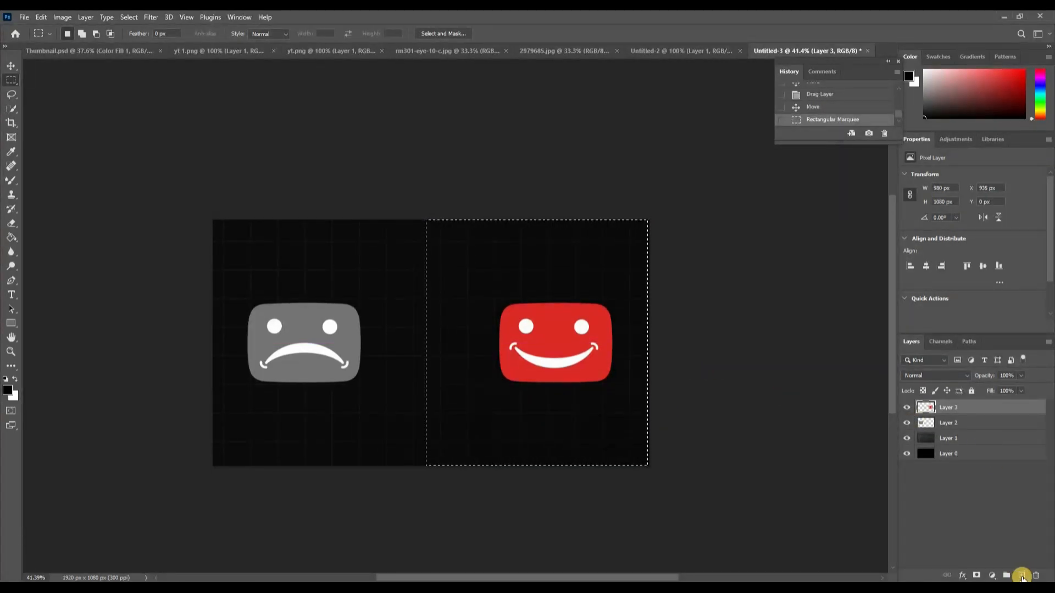
click(1021, 575)
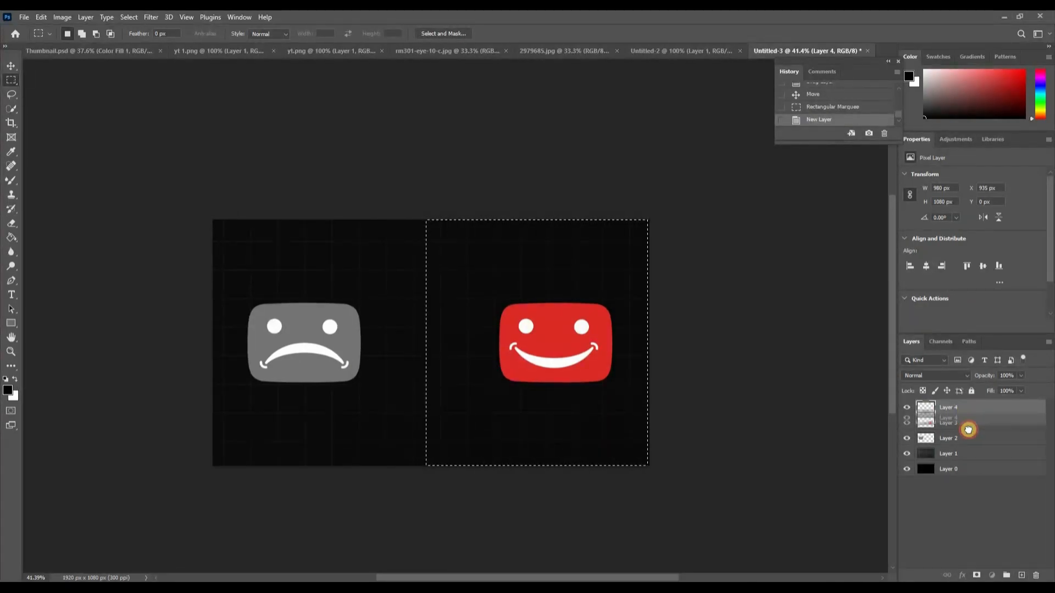
drag(933, 407, 964, 425)
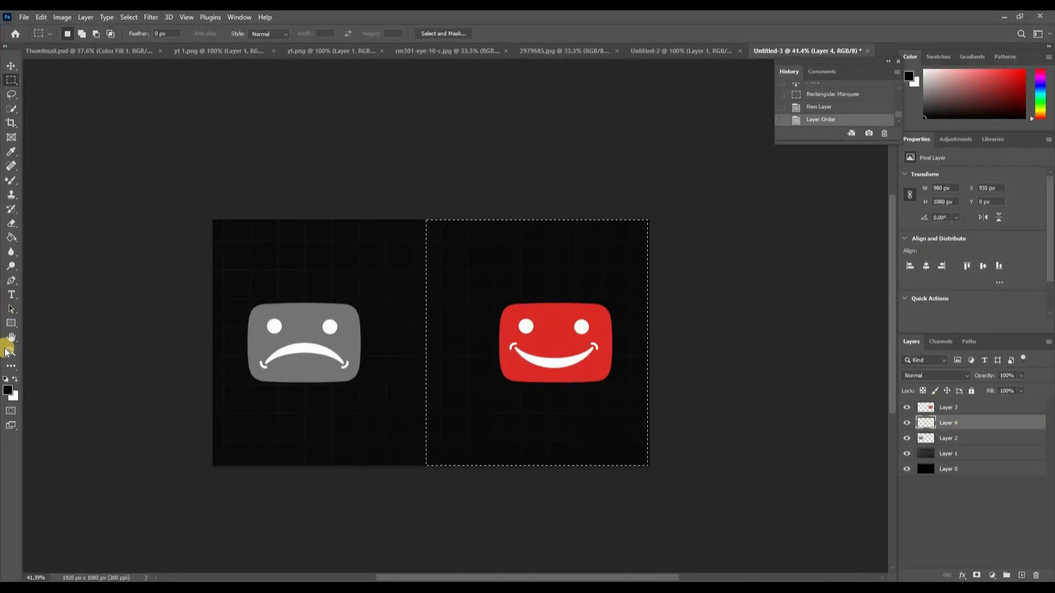
Choose a bright green foreground colour with hue 116° and fill the selected right half on Layer 4 with the Paint Bucket.
click(9, 386)
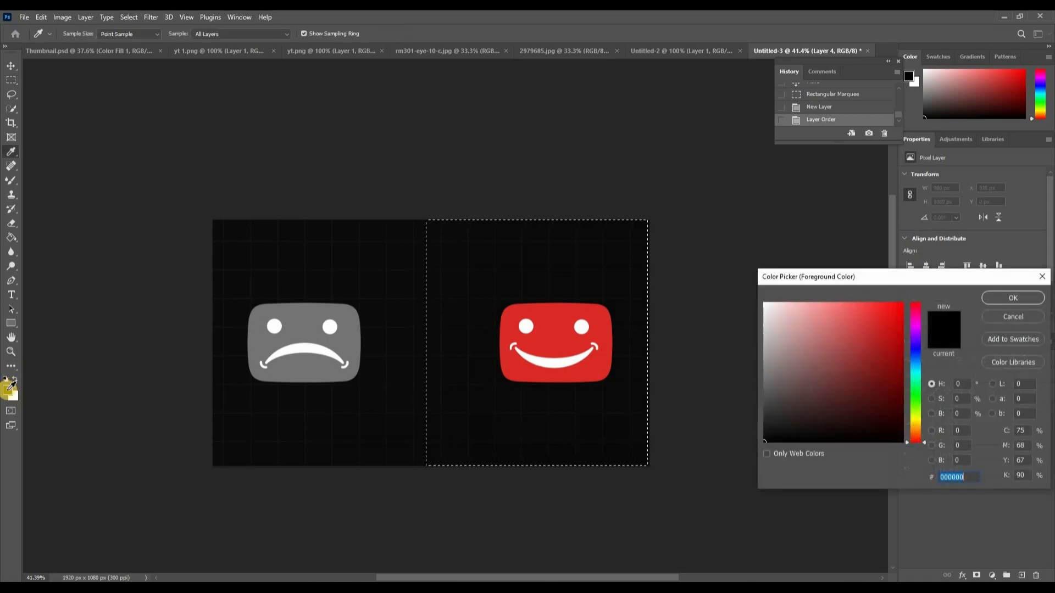
click(916, 398)
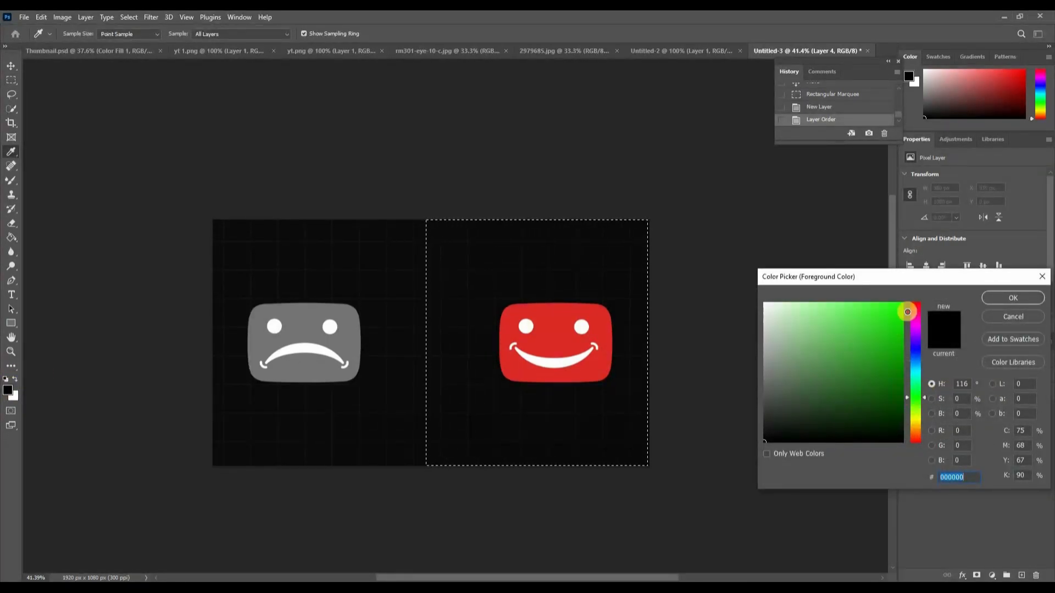
click(1014, 298)
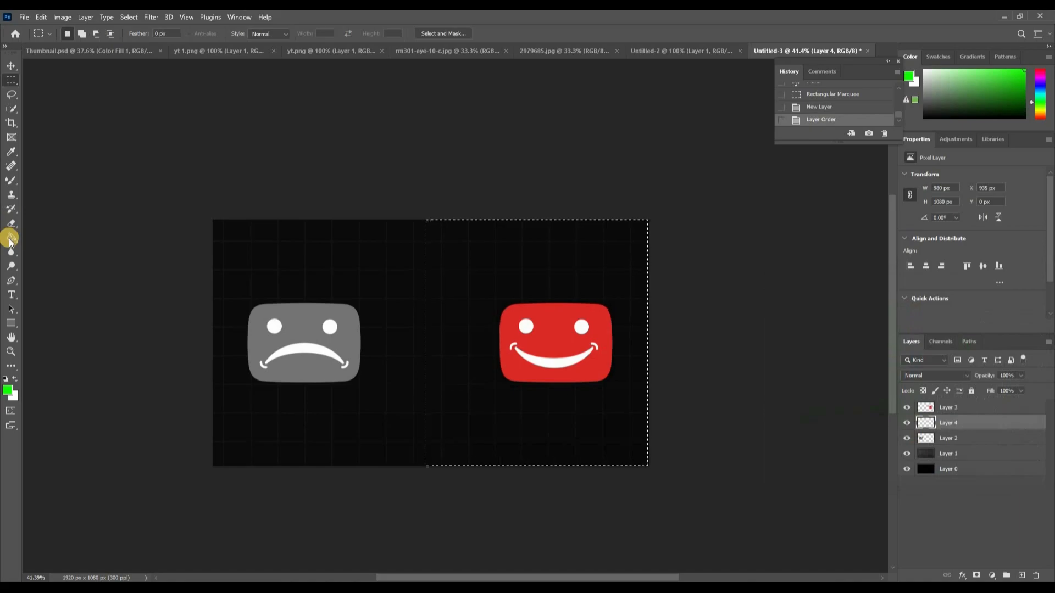
click(10, 239)
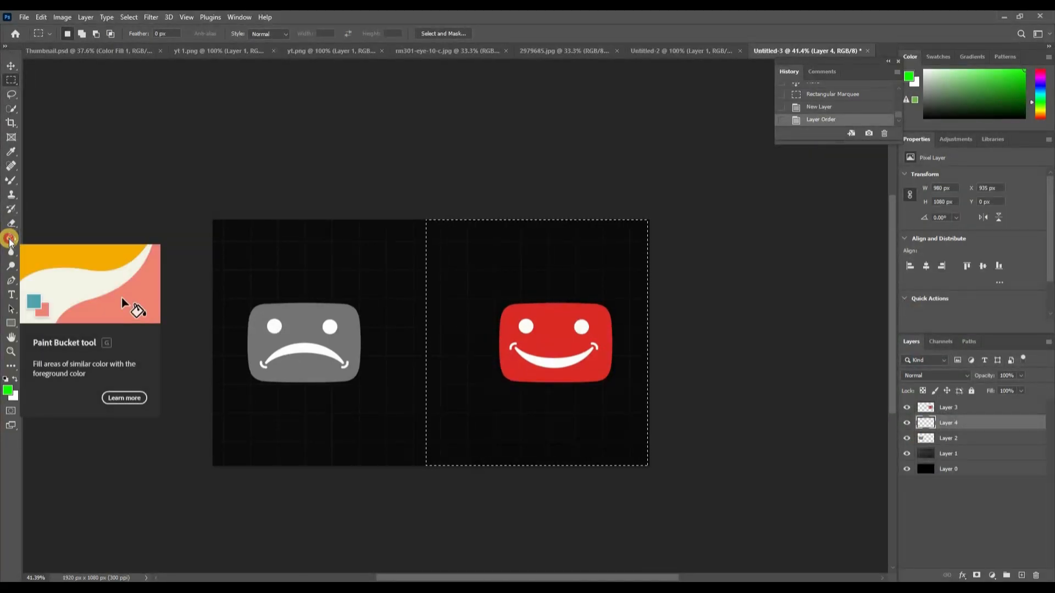
click(453, 310)
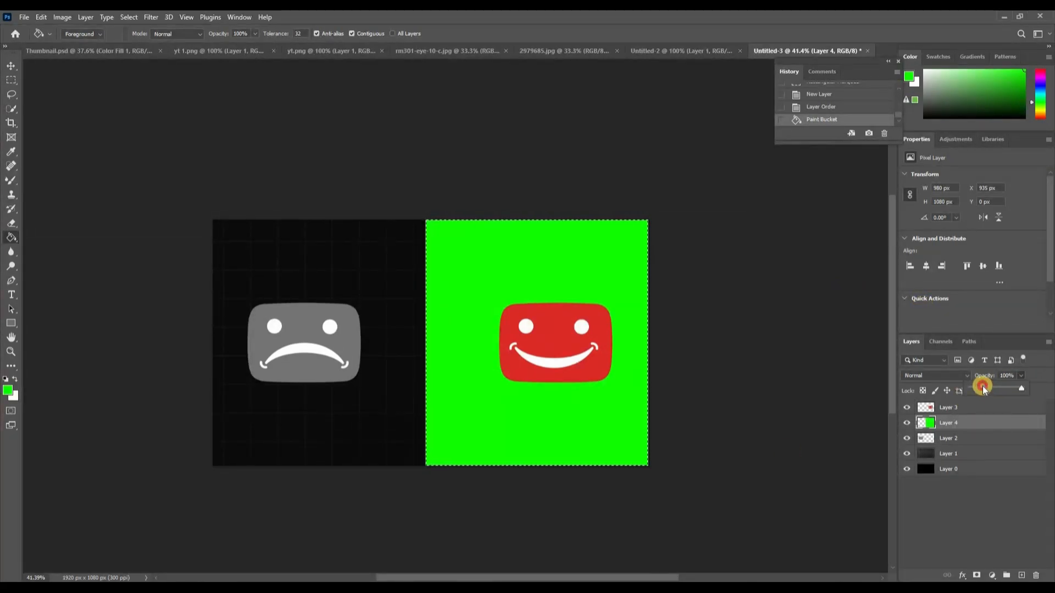
Lower the green layer's opacity to 25%, using the Color Fill 1 layer in Thumbnail.psd as reference.
click(978, 387)
drag(985, 385, 986, 388)
click(59, 47)
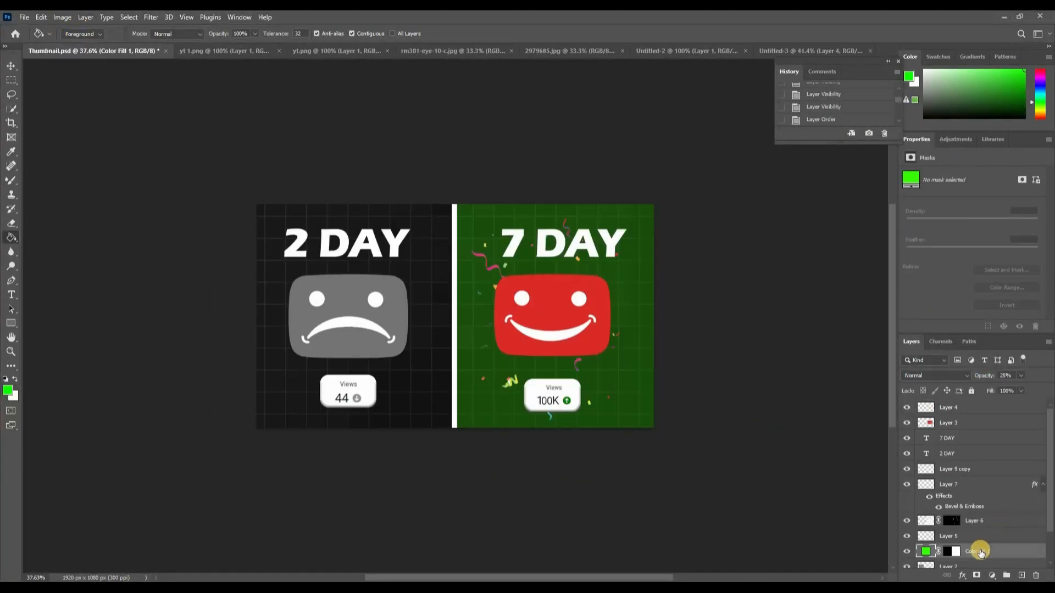
click(770, 52)
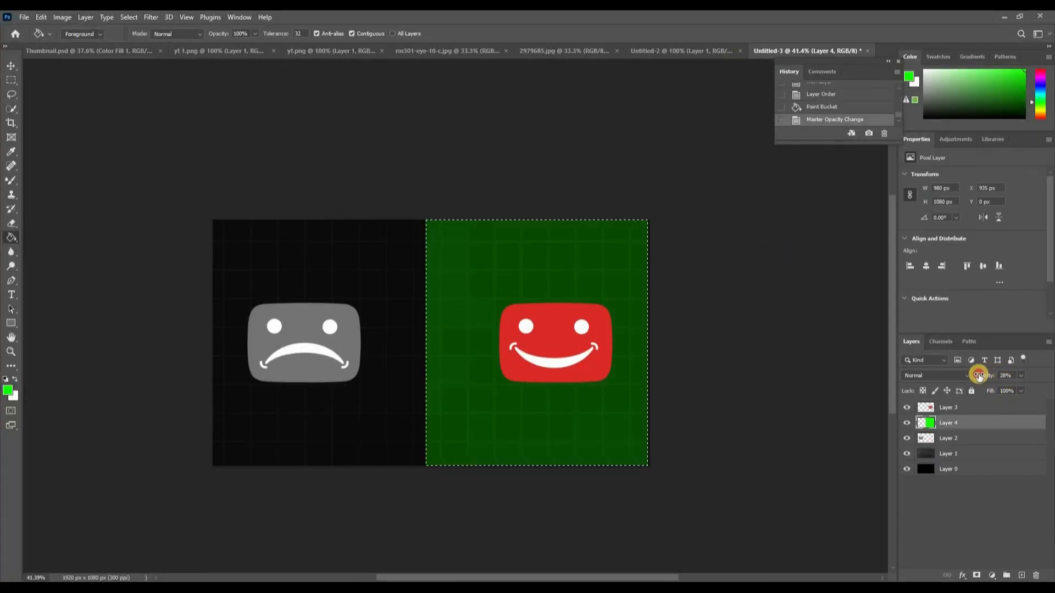
drag(980, 376, 977, 375)
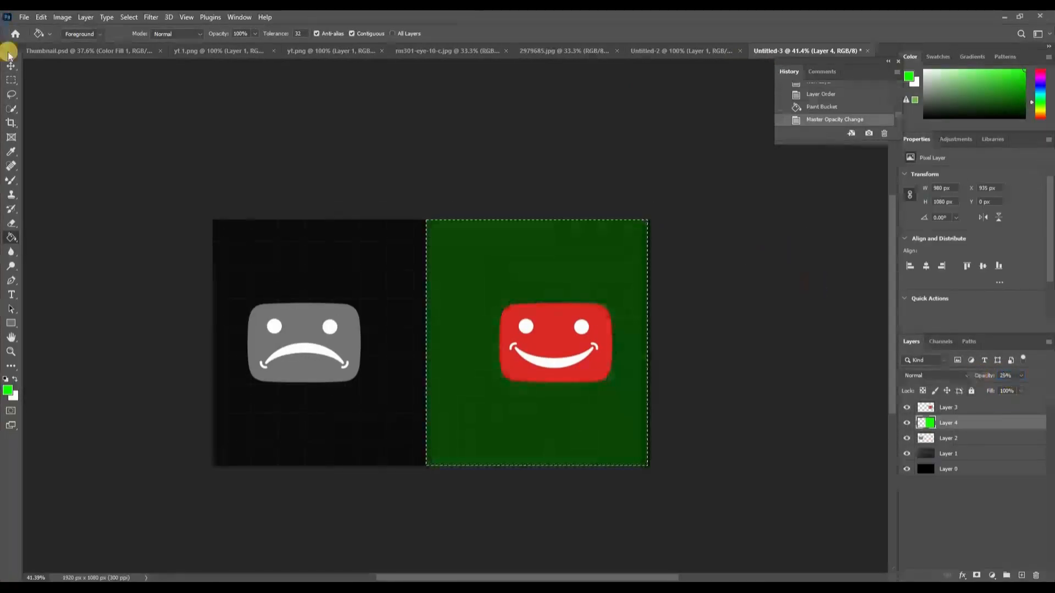
Free-transform the green area so it spans exactly from the canvas's vertical centre line to its right edge.
key(v)
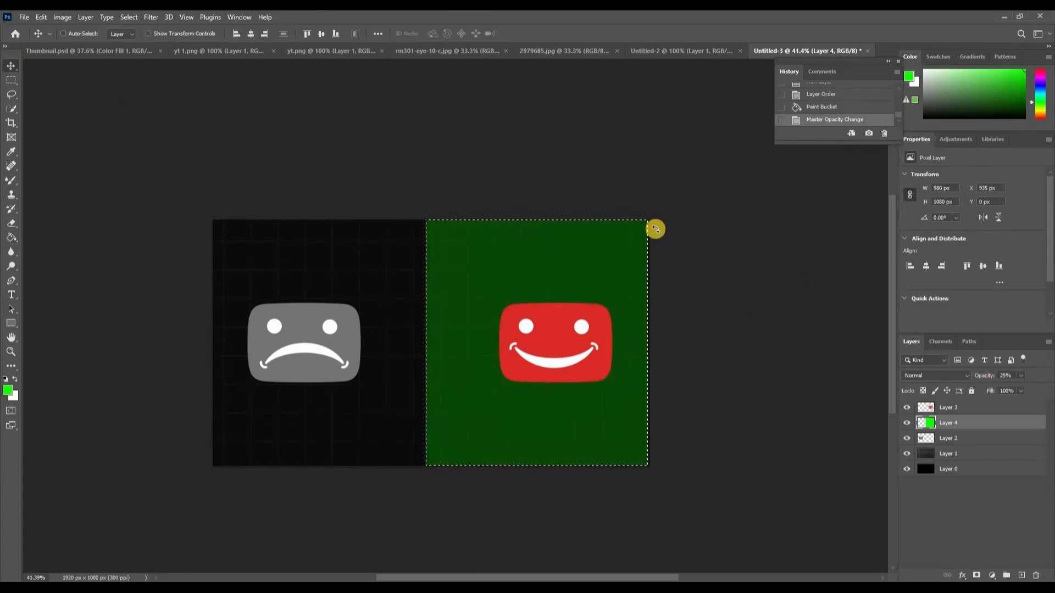
key(ctrl+t)
drag(648, 220, 664, 200)
drag(590, 276, 595, 277)
key(Return)
Undo the shift of the red smiling face and clear the selection.
drag(550, 341, 536, 339)
key(ctrl+z)
click(535, 339)
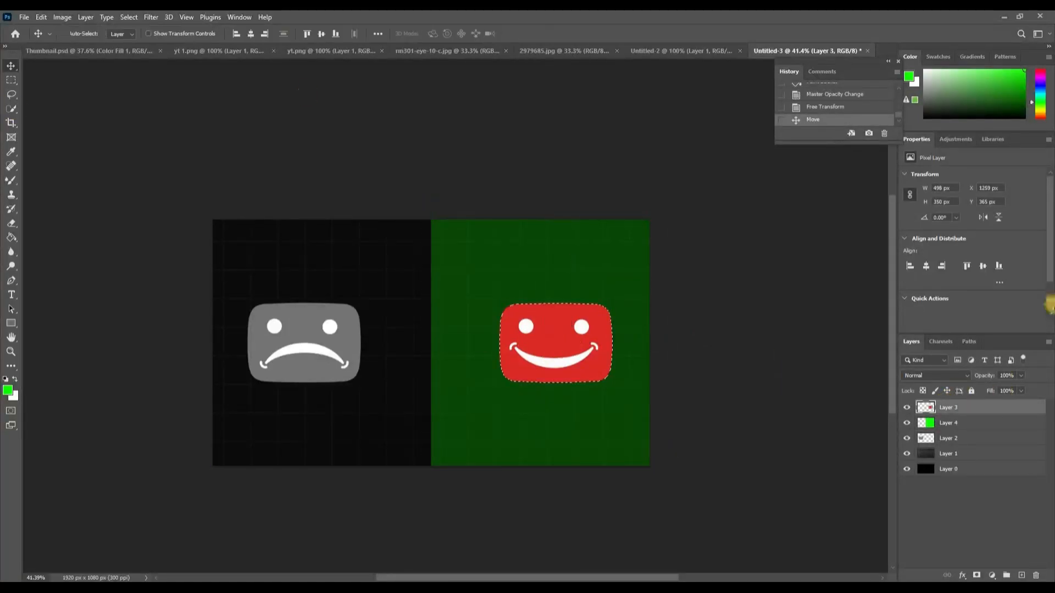
ctrl+click(926, 407)
key(ctrl+d)
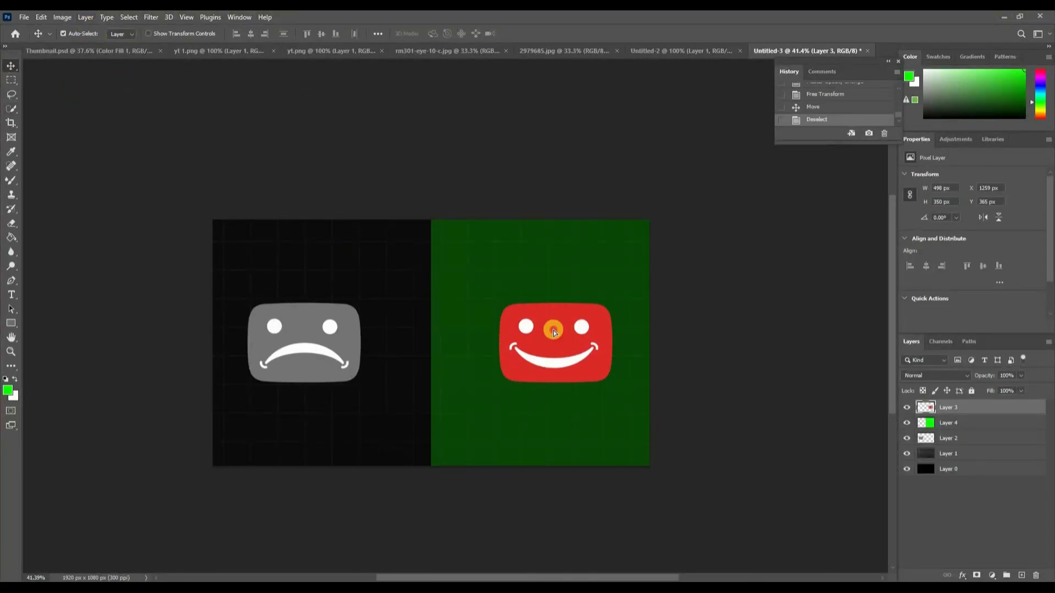
Create a new layer and select a full-height strip 30 px wide along the boundary between the dark and green halves.
drag(551, 330, 557, 329)
click(7, 82)
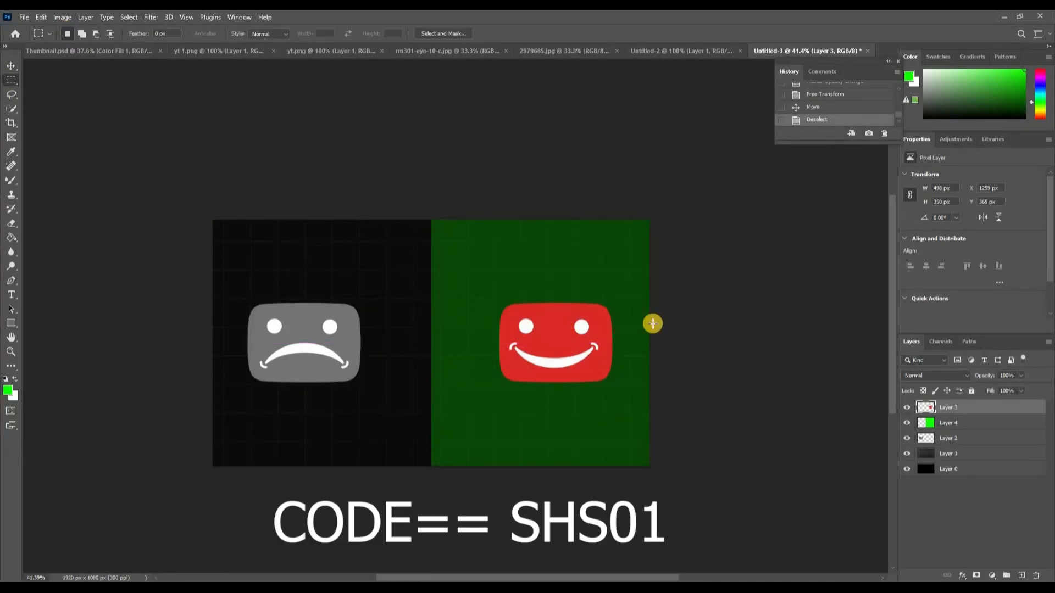
click(1020, 575)
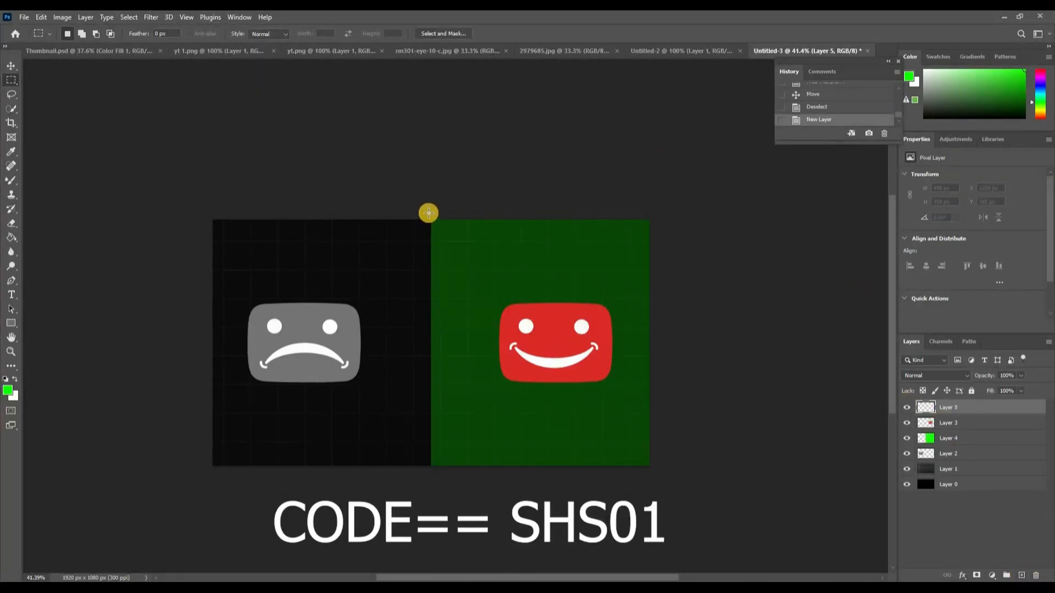
drag(429, 339, 435, 468)
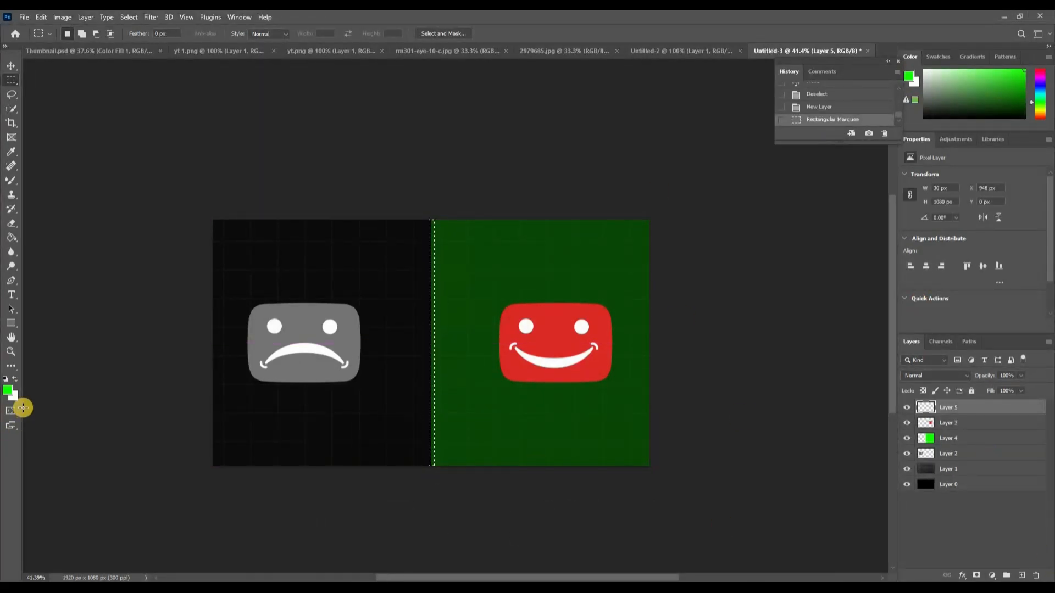
Set the foreground colour to white, fill the selected centre strip with the Paint Bucket and deselect it.
click(5, 391)
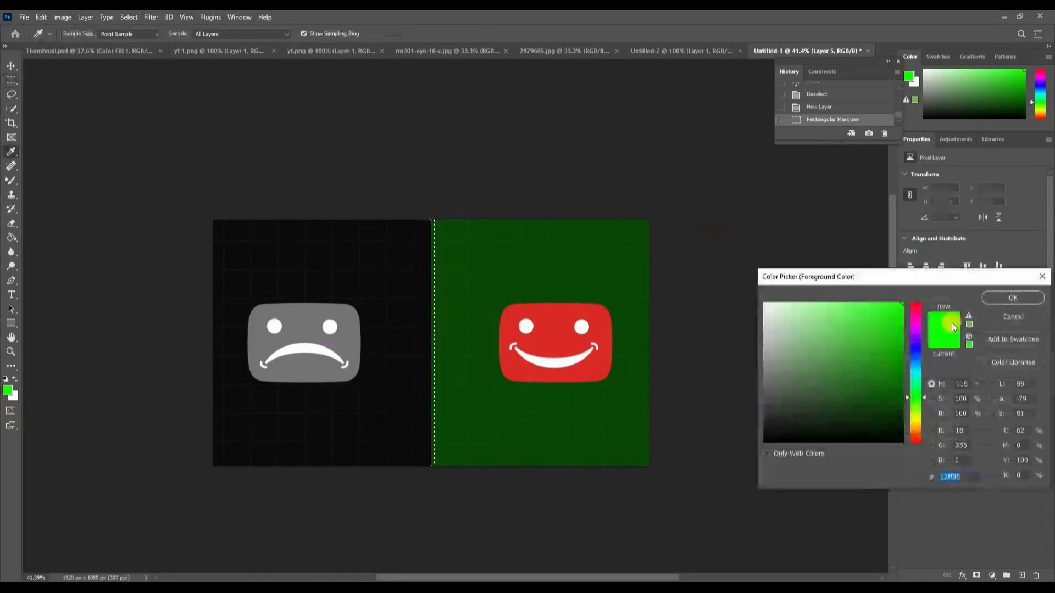
click(1007, 297)
click(11, 237)
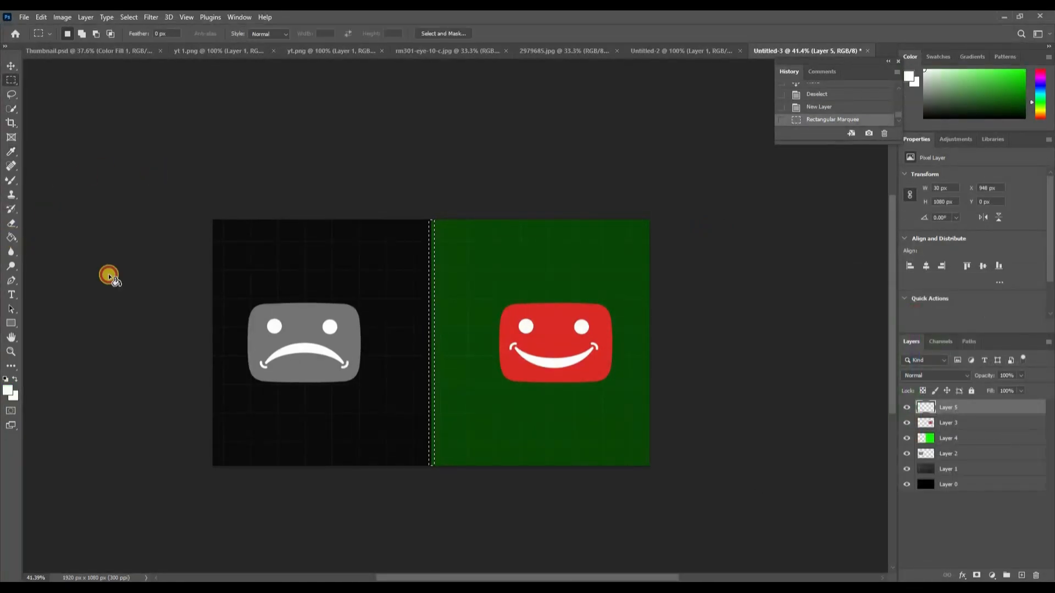
click(433, 334)
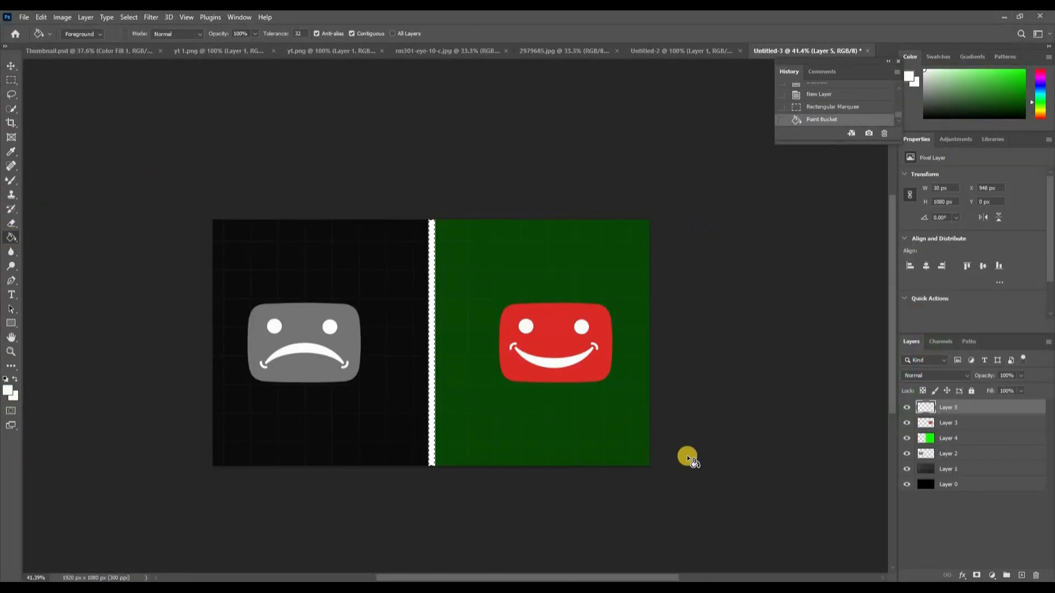
key(ctrl+d)
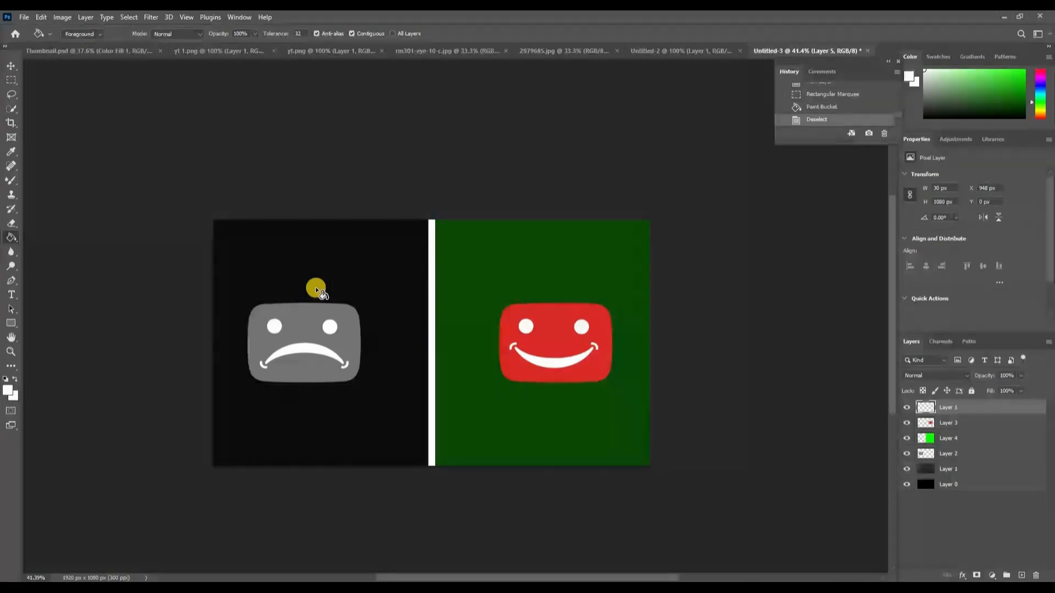
Copy the confetti layer from 2979685.jpg into Untitled-3 and place it over the green half.
click(63, 50)
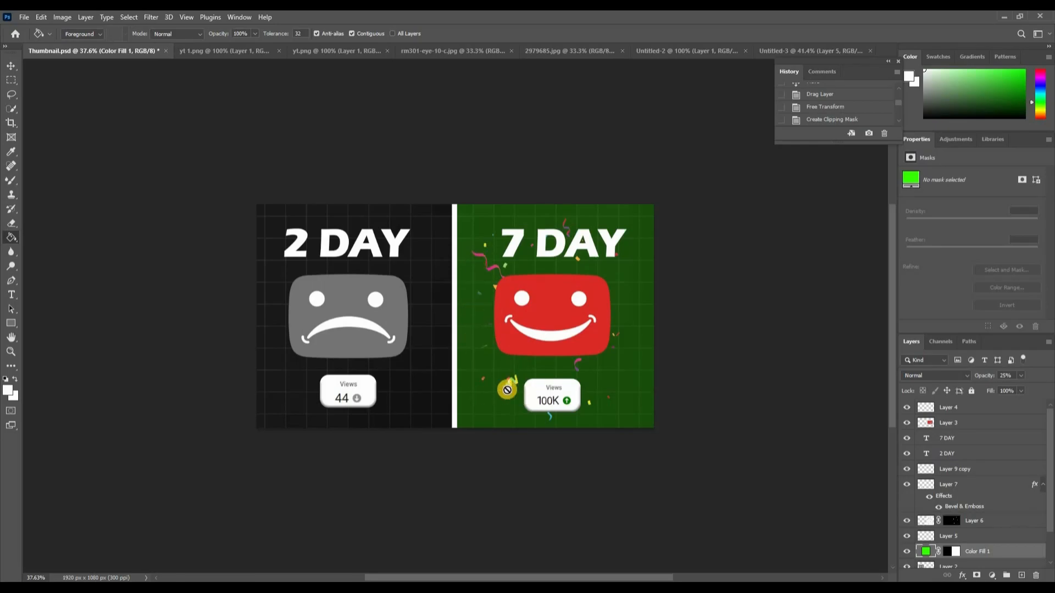
click(545, 49)
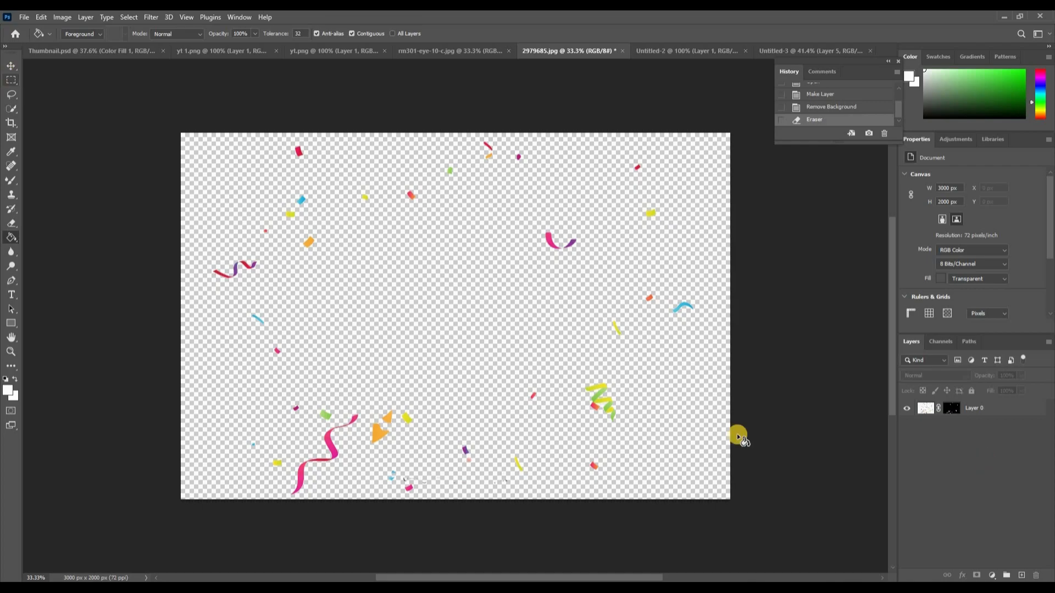
click(10, 66)
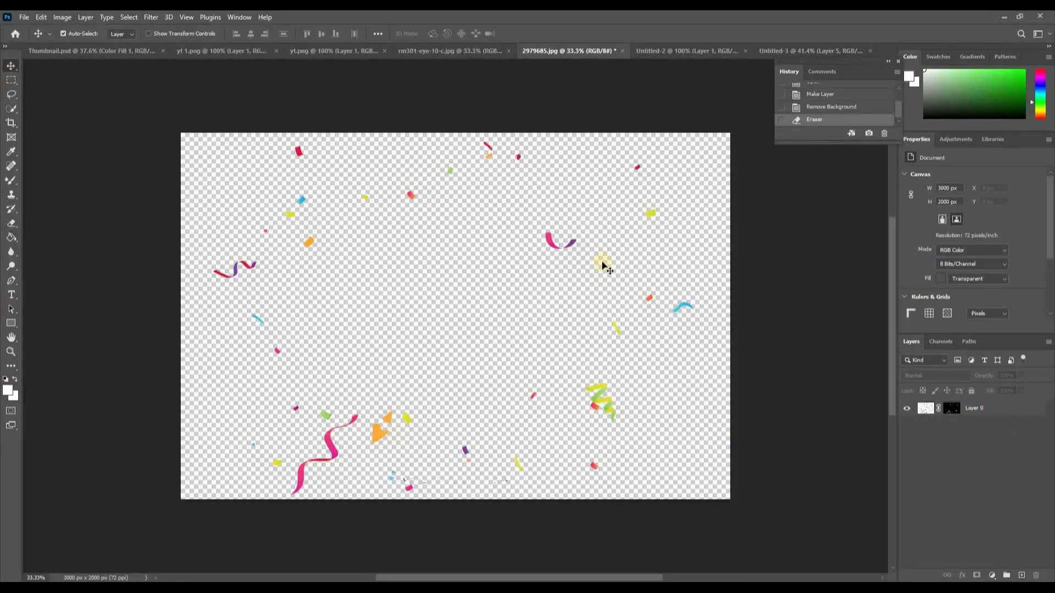
drag(563, 192, 445, 409)
drag(533, 351, 674, 289)
Free-transform the confetti to about 39% scale and about 90° rotation so it surrounds the red smiling face.
key(ctrl+t)
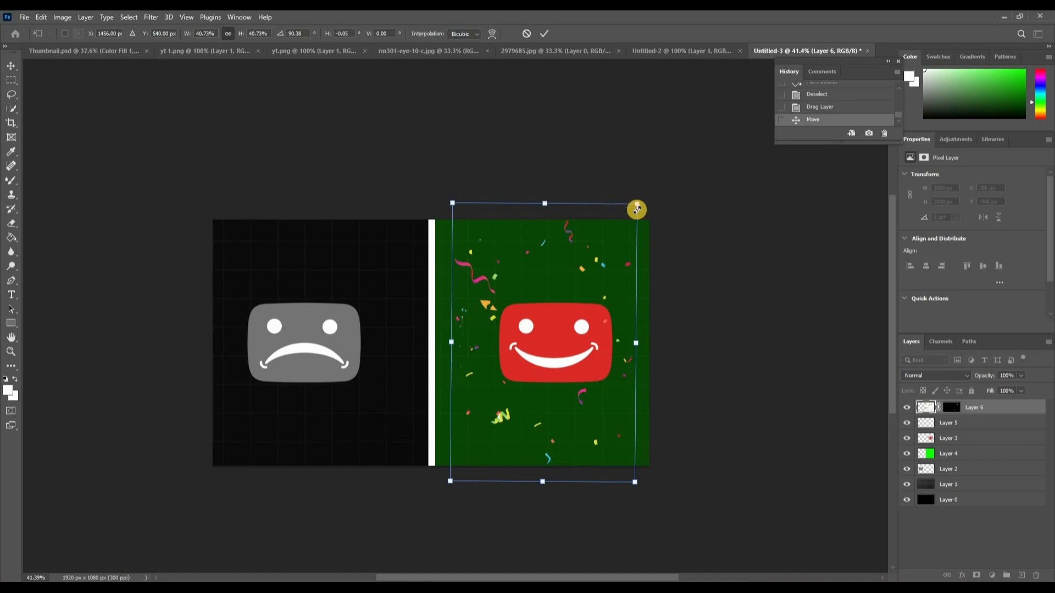
drag(637, 204, 629, 215)
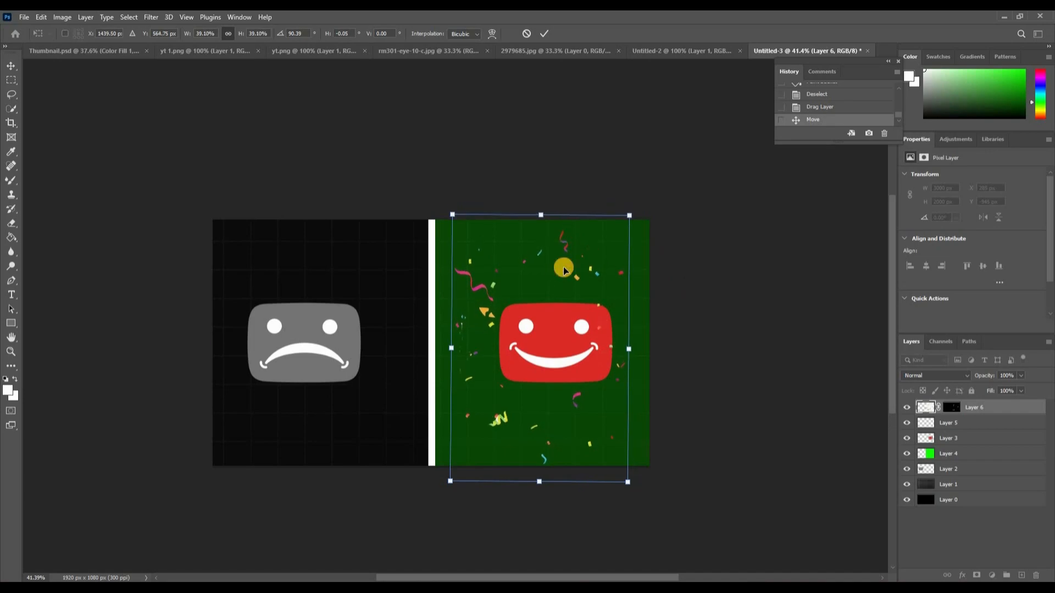
drag(564, 267, 564, 261)
key(Return)
Copy the 44 Views badge from Untitled-2 into Untitled-3, scale it to about 119% and centre it beneath the grey sad face.
click(76, 50)
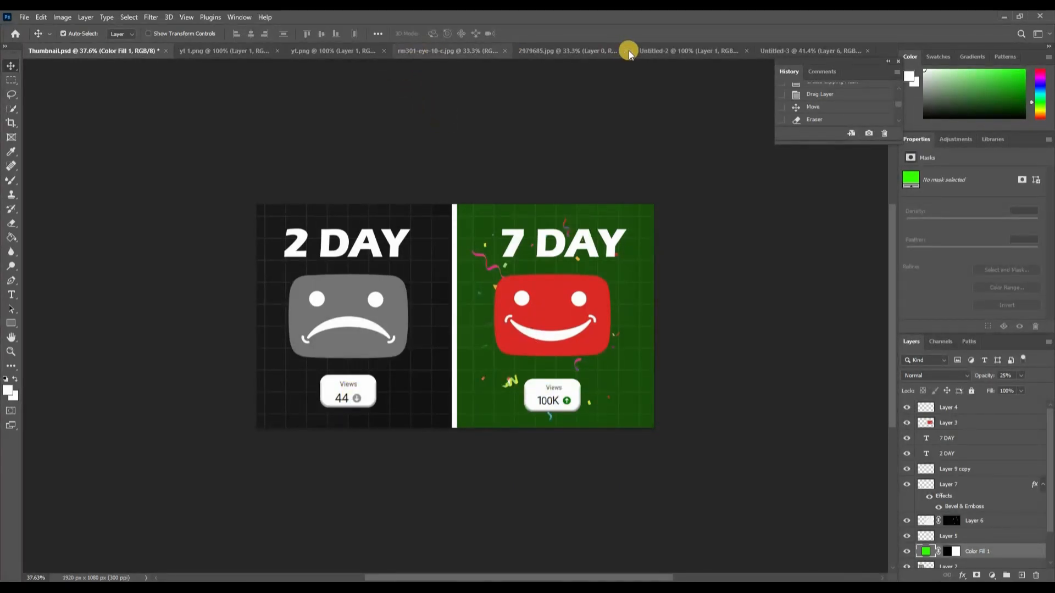
click(657, 55)
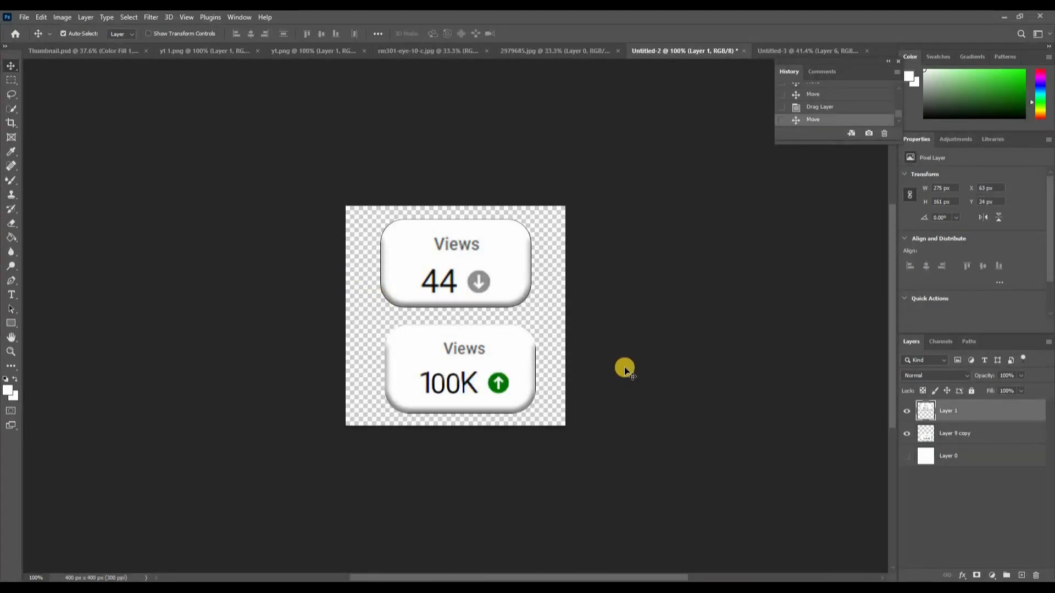
drag(493, 237, 800, 50)
drag(345, 403, 312, 430)
key(ctrl+t)
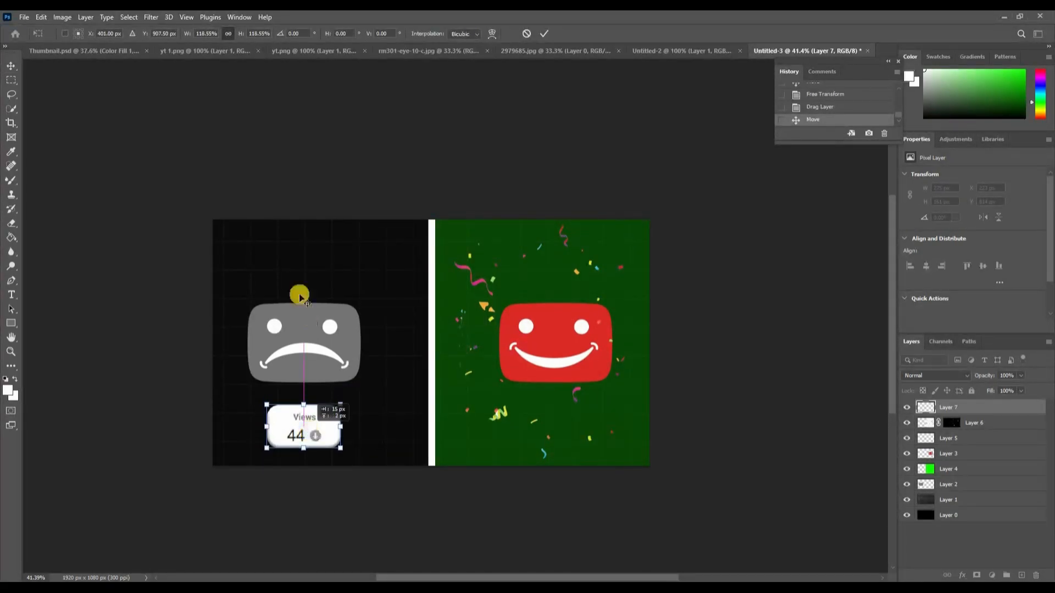
key(Return)
Copy the 100K Views badge from Untitled-2 into Untitled-3, then align it beneath the red smiling face, level with the 44 Views badge.
click(684, 51)
drag(471, 369, 809, 49)
drag(571, 437, 556, 427)
drag(556, 428, 556, 428)
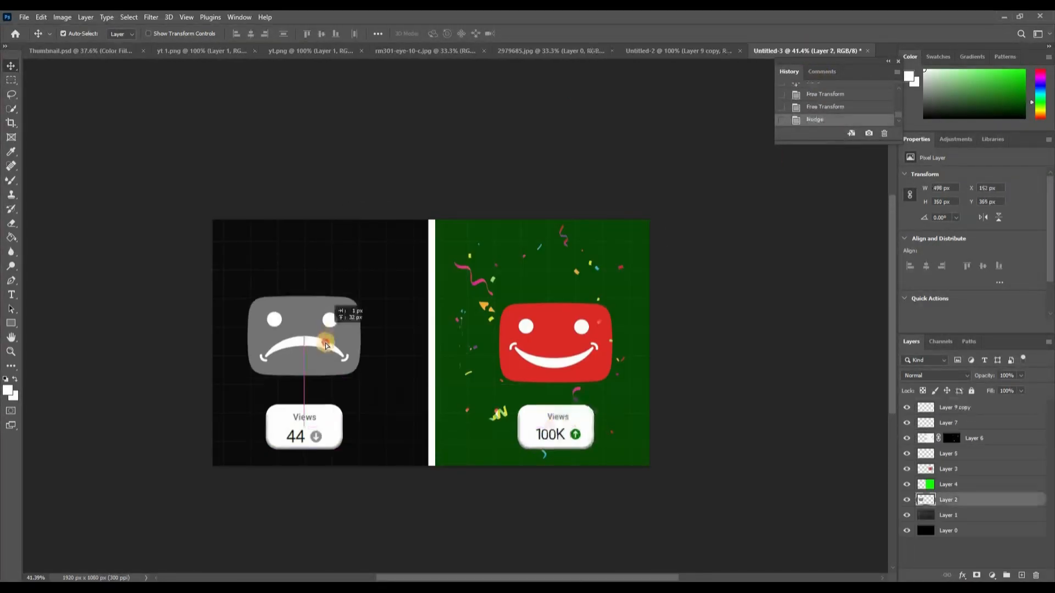
drag(325, 339, 323, 343)
drag(564, 423, 557, 429)
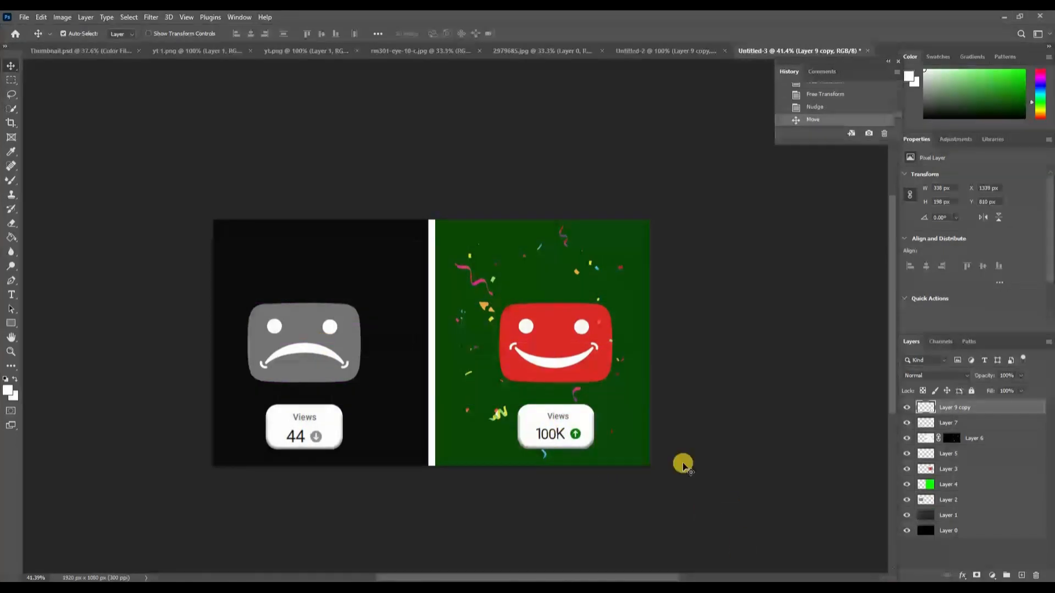
Raise the red smiling face and the grey sad face by about 40 px each.
scroll(518, 318, down, 2)
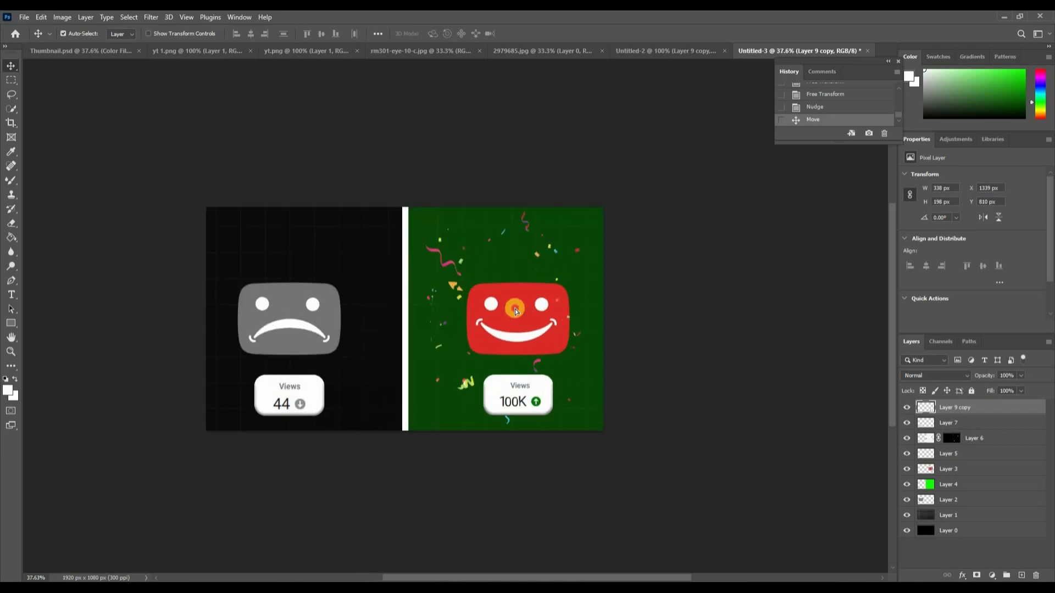
drag(515, 310, 515, 302)
drag(316, 305, 313, 296)
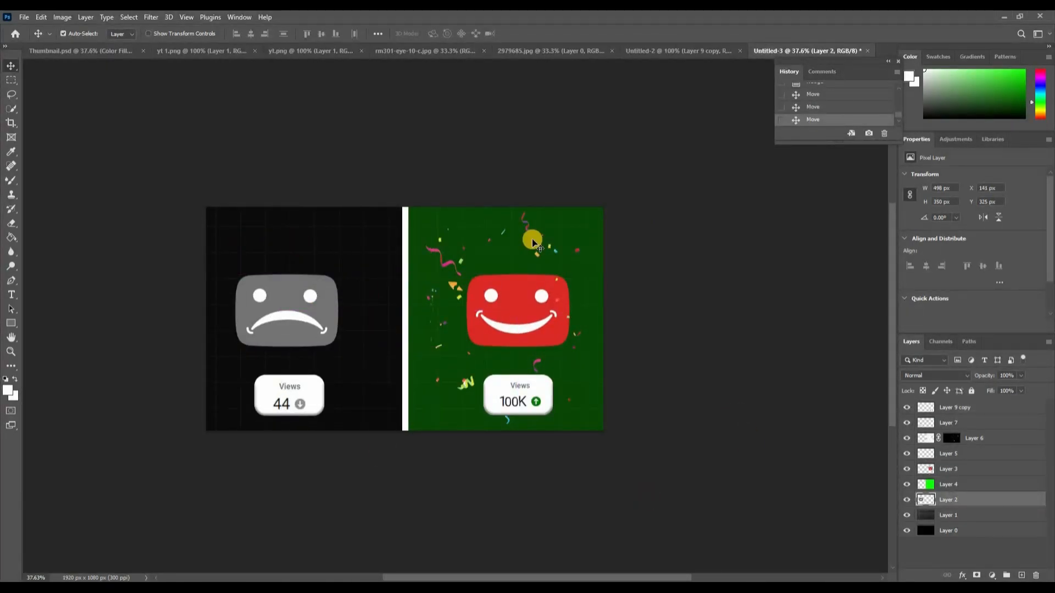
Add the white heading "2 DAY" in Eras Bold ITC, 48 pt, above the grey face.
click(11, 293)
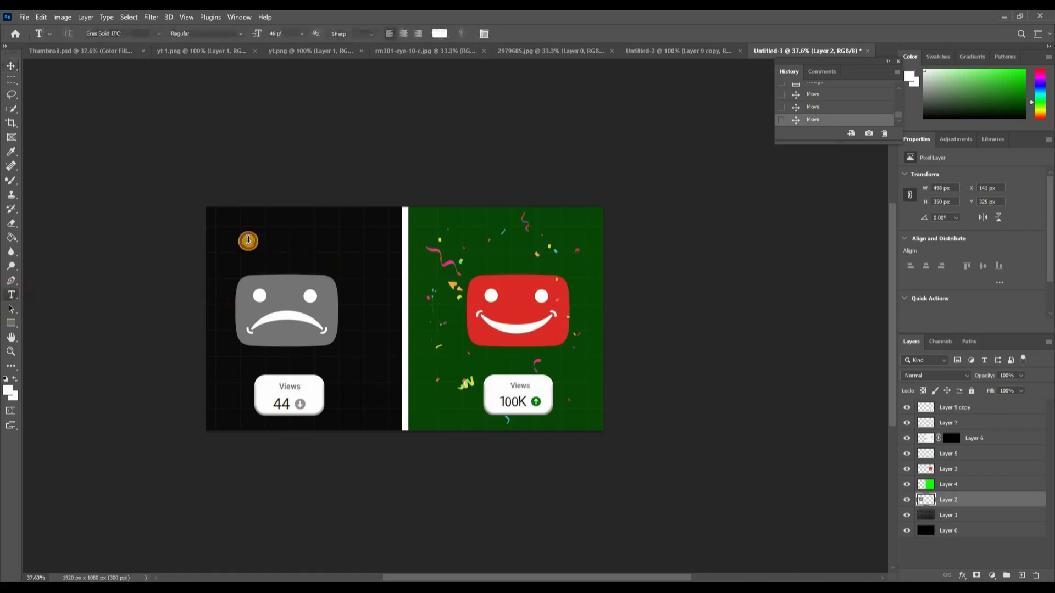
click(265, 239)
text(2 d)
text(a)
key(BackSpace)
key(BackSpace)
text(DAY)
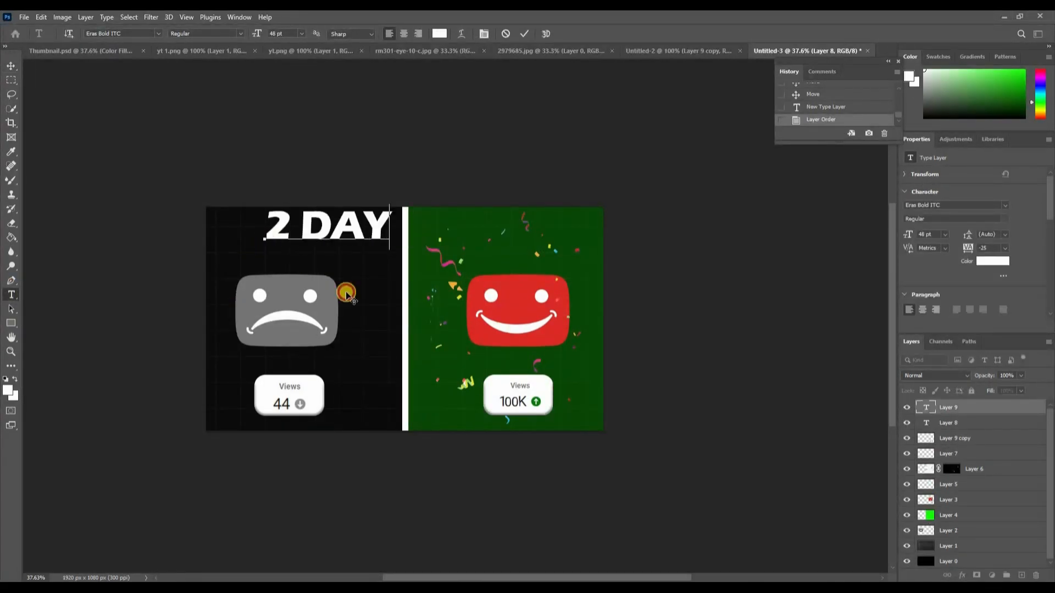
Position the "2 DAY" heading just above the grey face and duplicate it above the red face on the green half.
click(11, 66)
drag(336, 235, 542, 250)
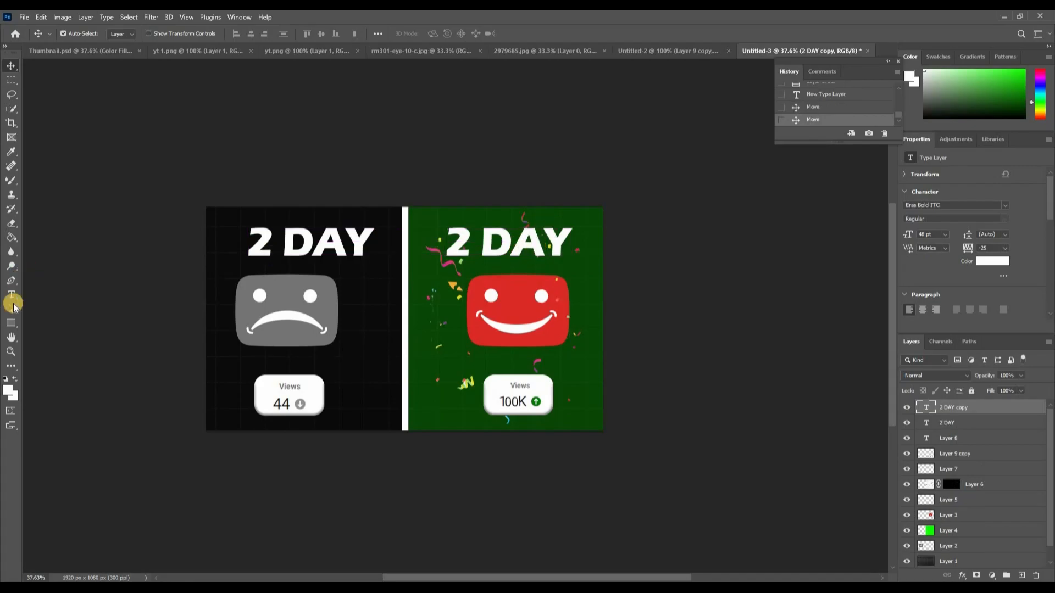
right_click(958, 411)
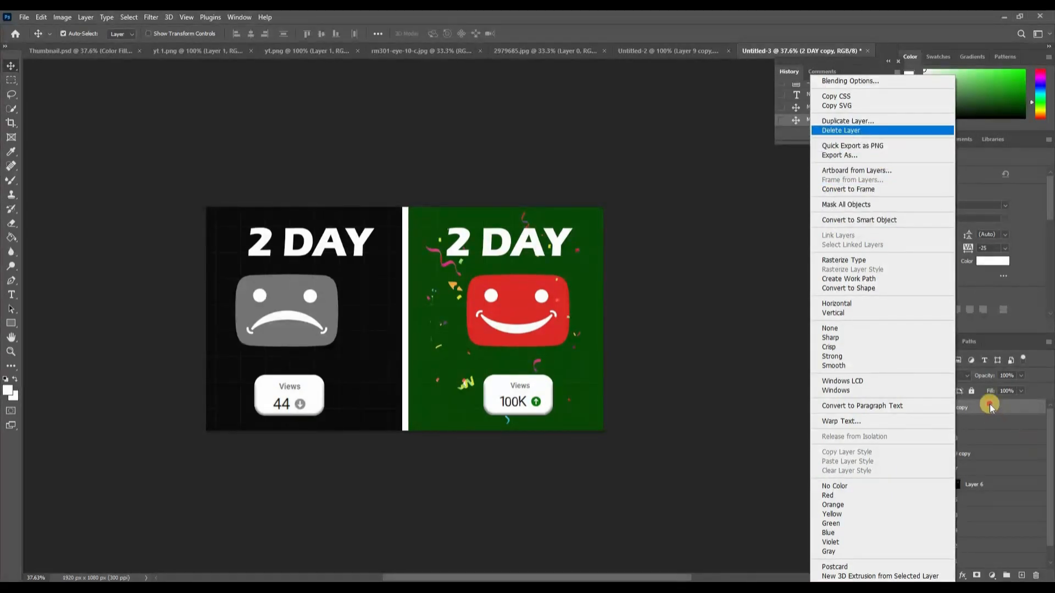
Change the duplicated heading on the green half to "7 DAY", using Thumbnail.psd as reference.
click(11, 295)
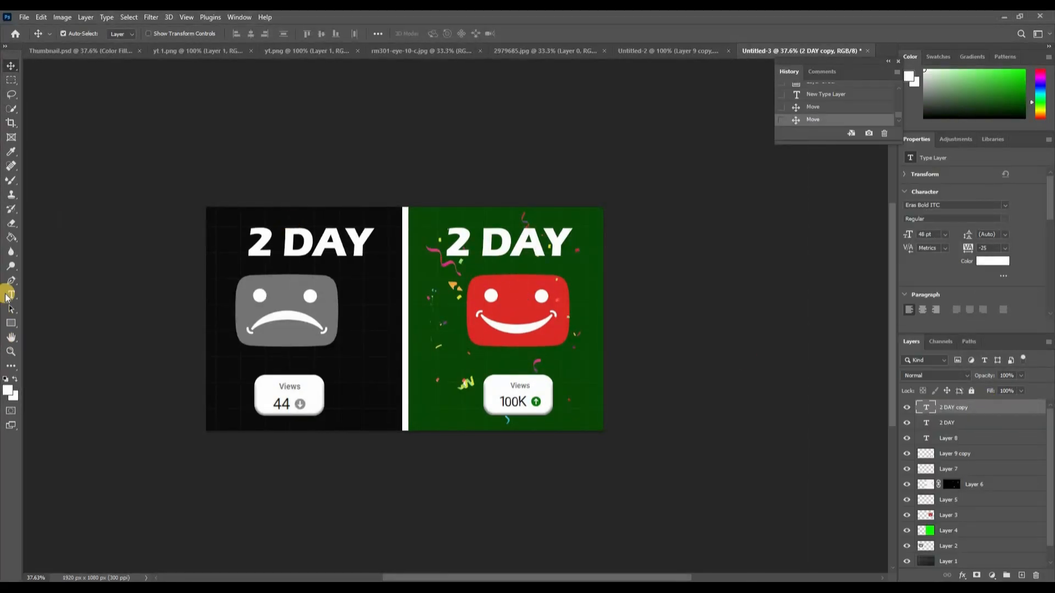
double_click(446, 243)
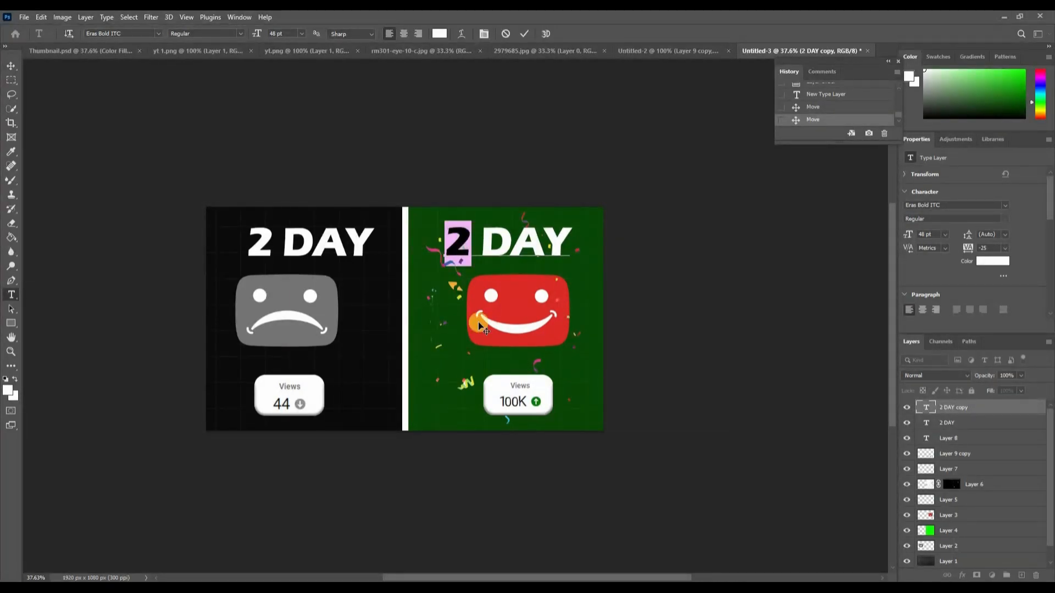
click(67, 51)
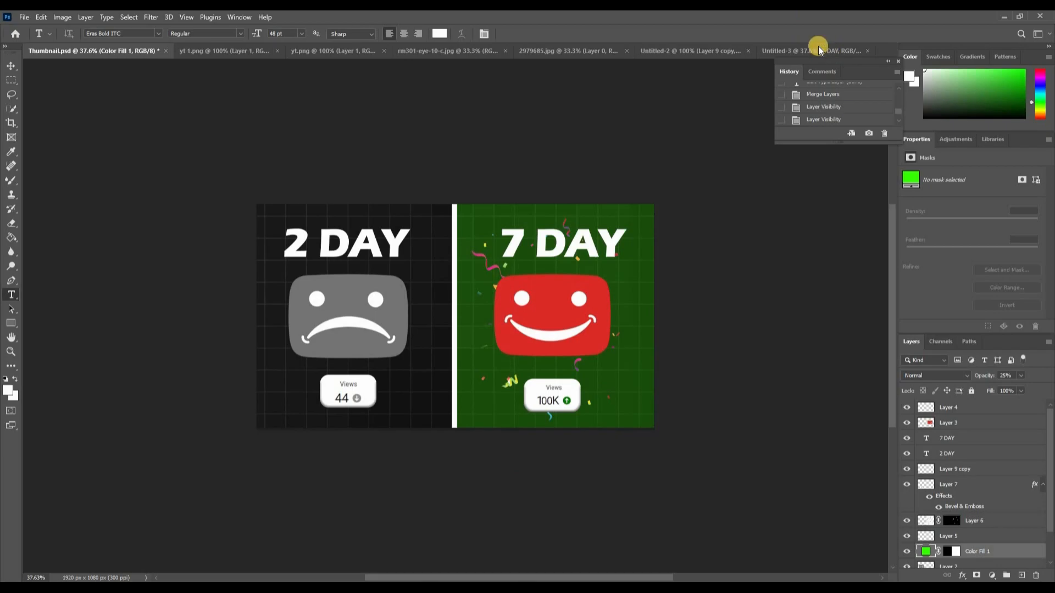
click(780, 48)
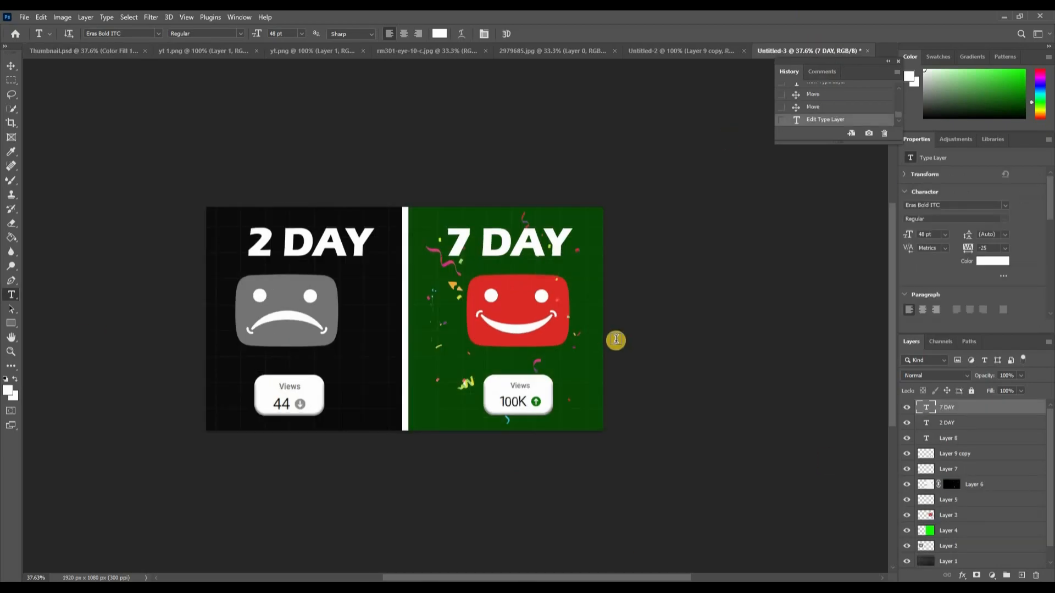